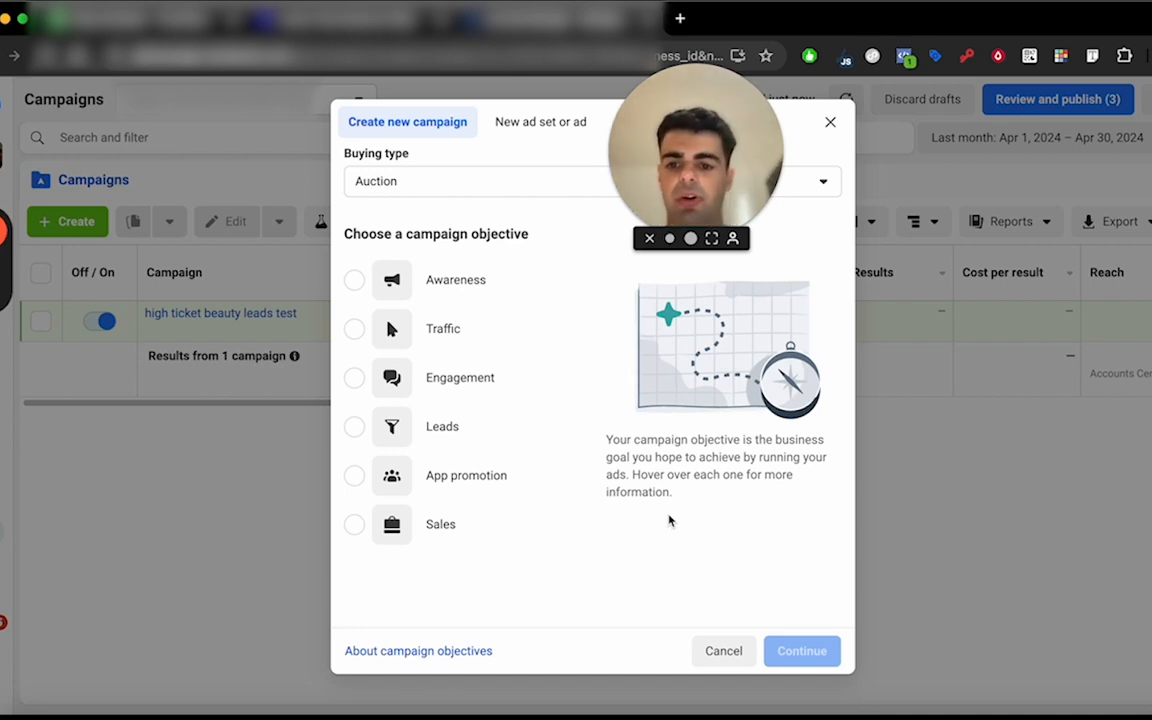
Create a campaign with the Sales objective using the Manual sales campaign setup.
{"action": "left_click", "coordinate": [512, 532]}
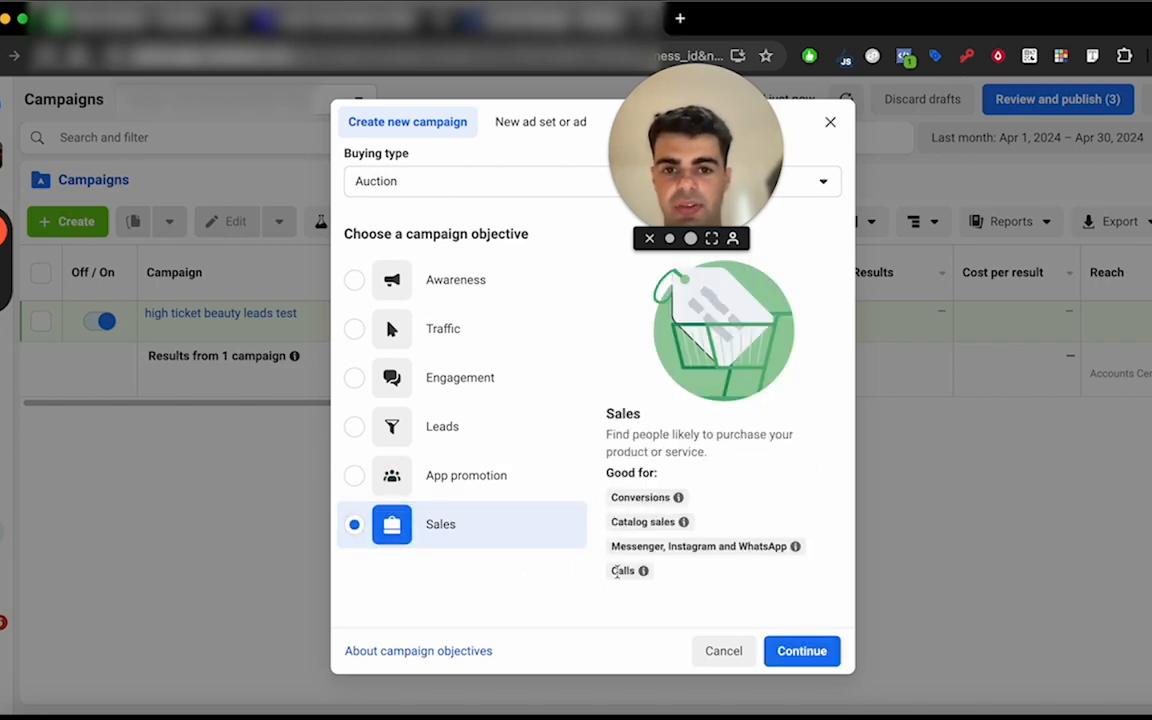
{"action": "left_click", "coordinate": [787, 652]}
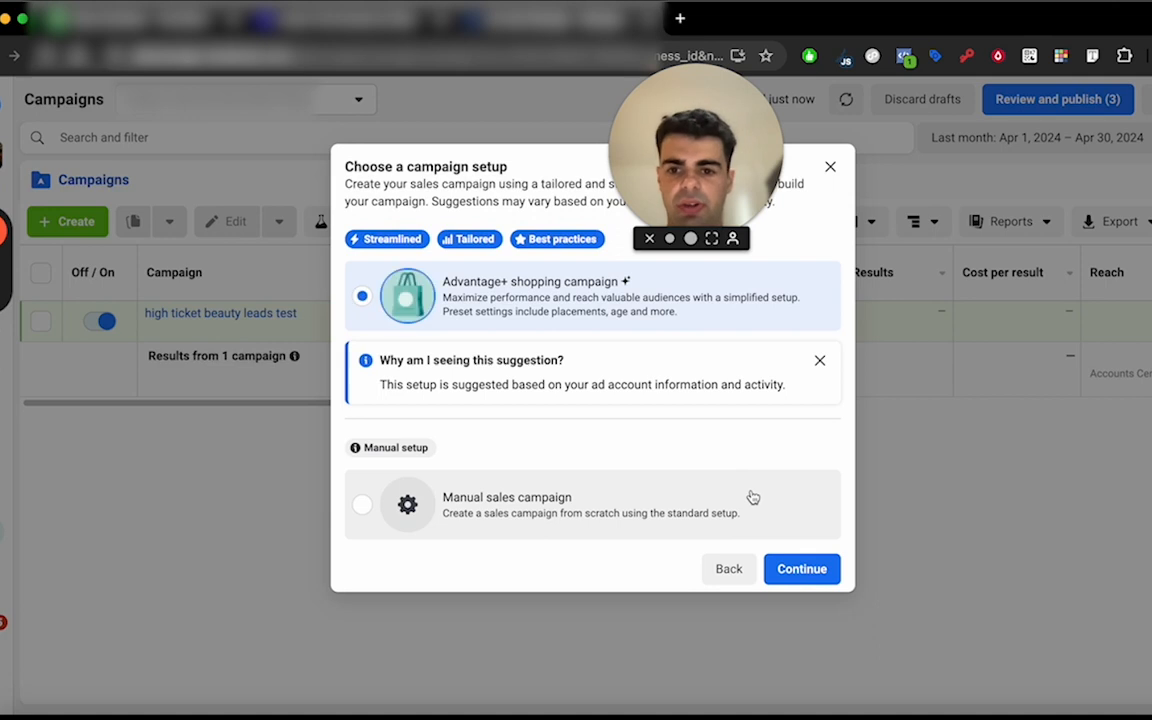
{"action": "left_click", "coordinate": [603, 528]}
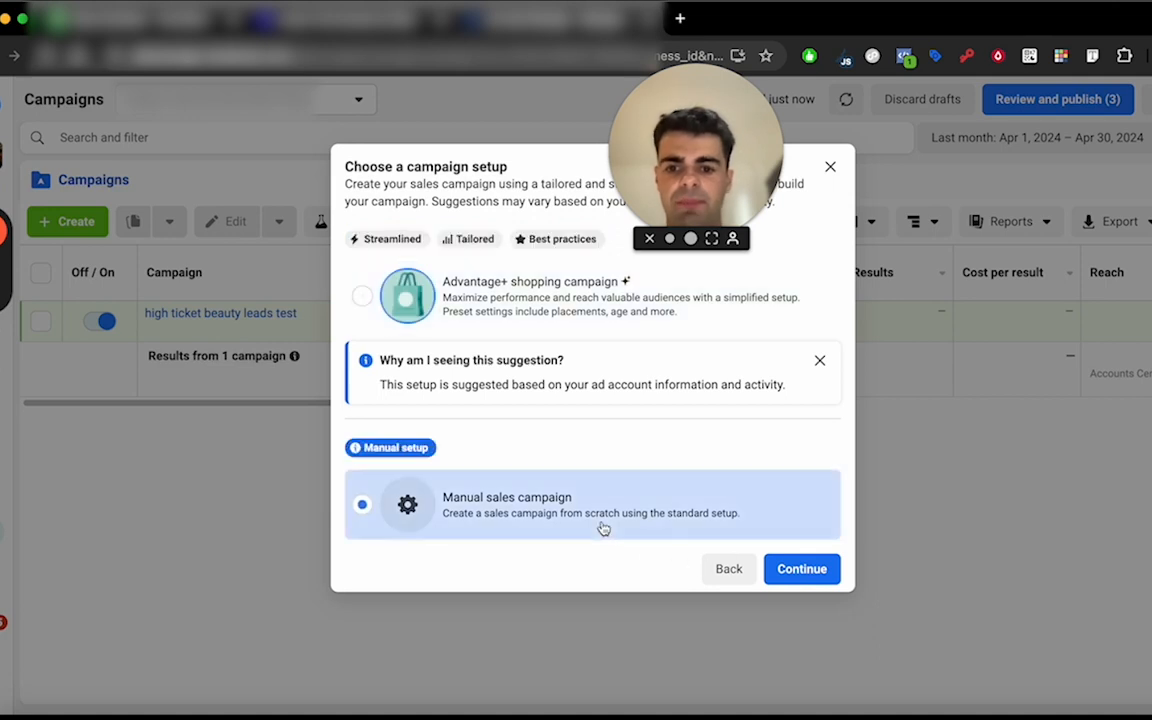
{"action": "left_click", "coordinate": [818, 572]}
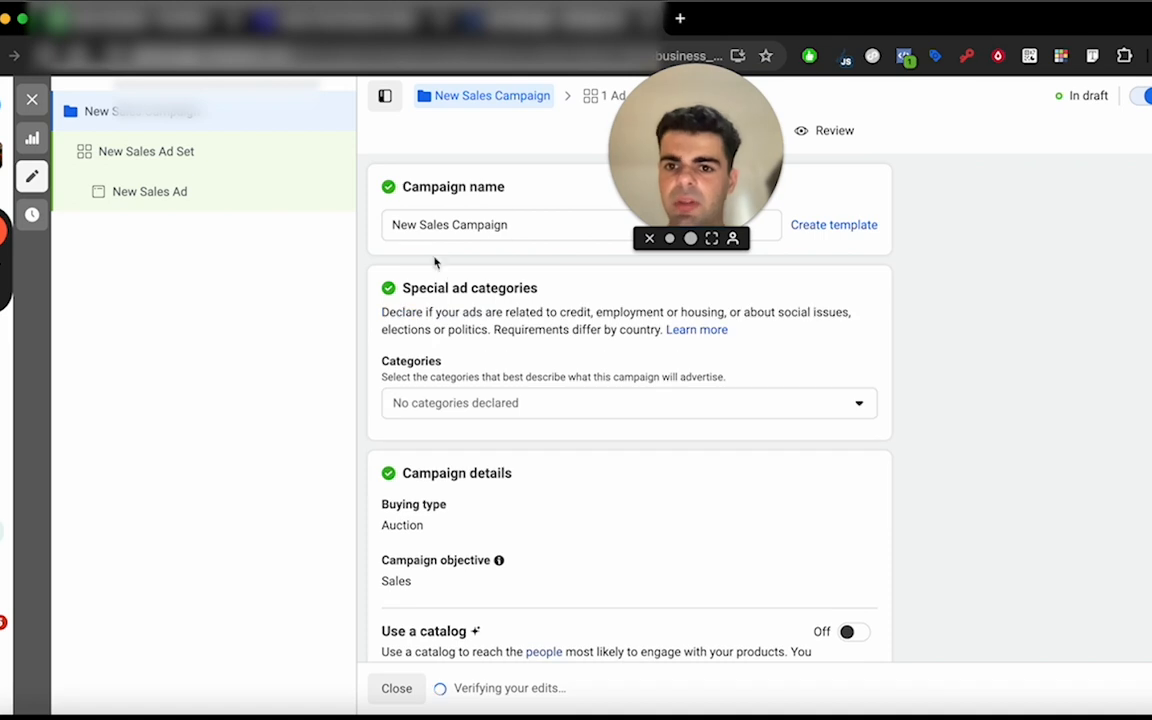
Rename the new sales campaign as Direct Bookings.
{"action": "left_click", "coordinate": [437, 224]}
{"action": "key", "text": "super+a"}
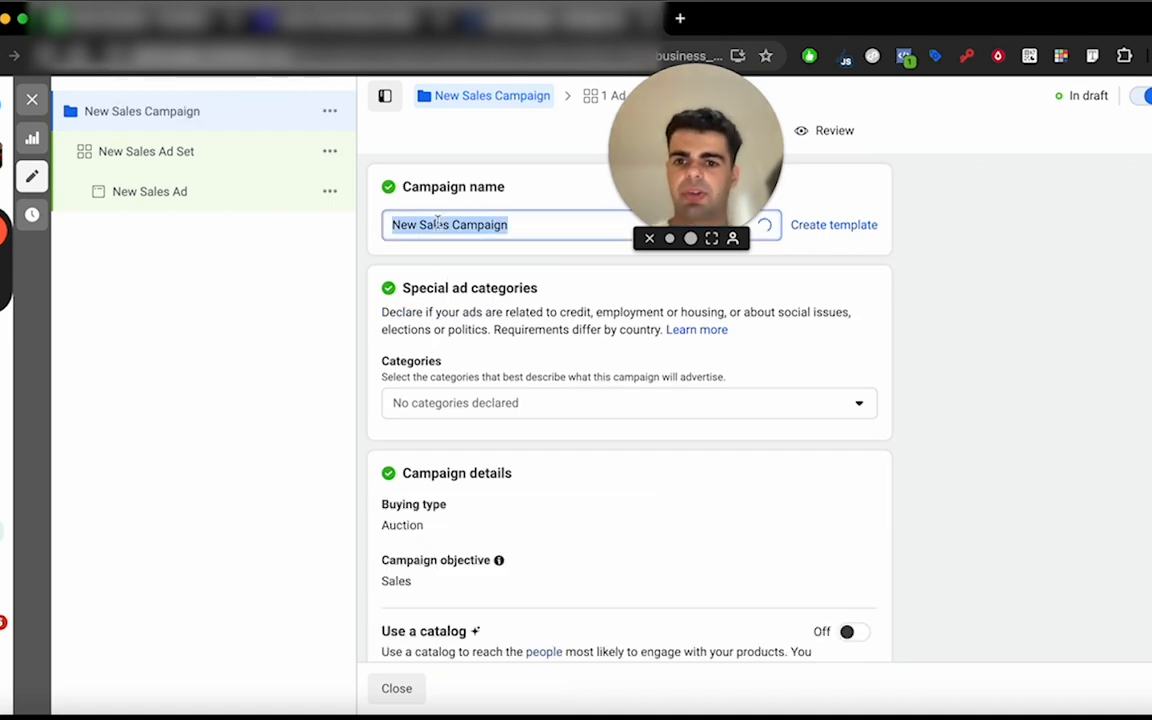
{"action": "type", "text": "Direct Bookings"}
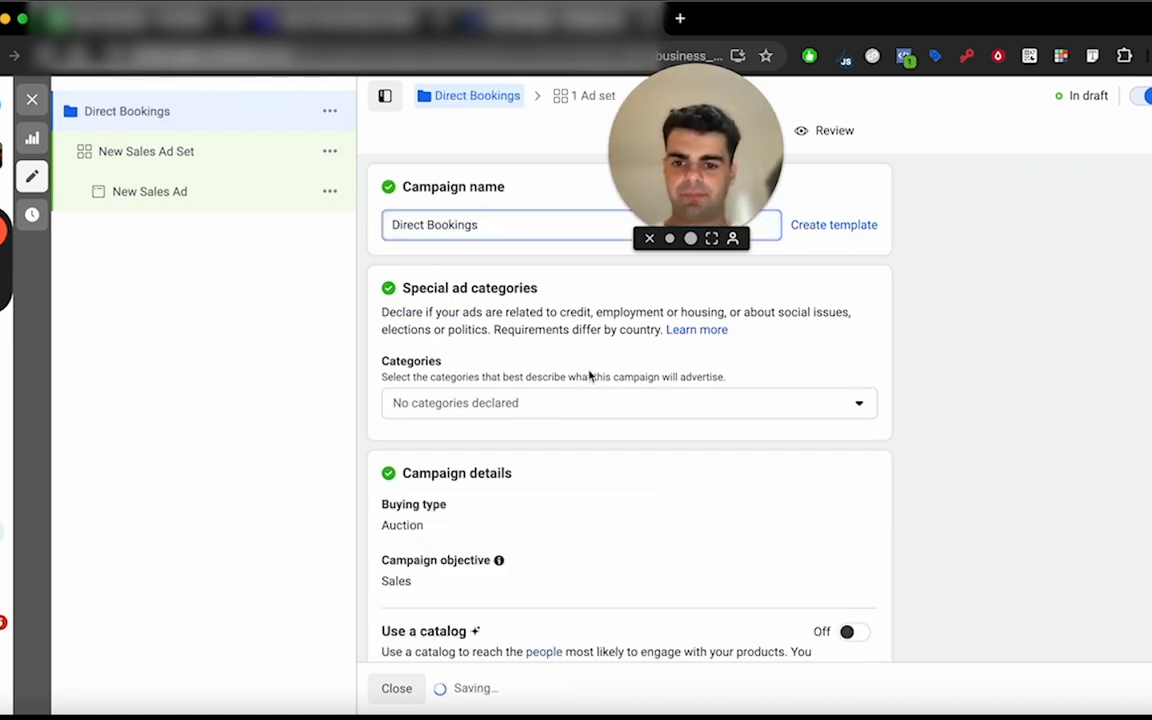
Turn on Advantage campaign budget for the campaign and review its daily budget and scheduling options.
{"action": "scroll", "coordinate": [590, 376], "scroll_direction": "down", "scroll_amount": 3}
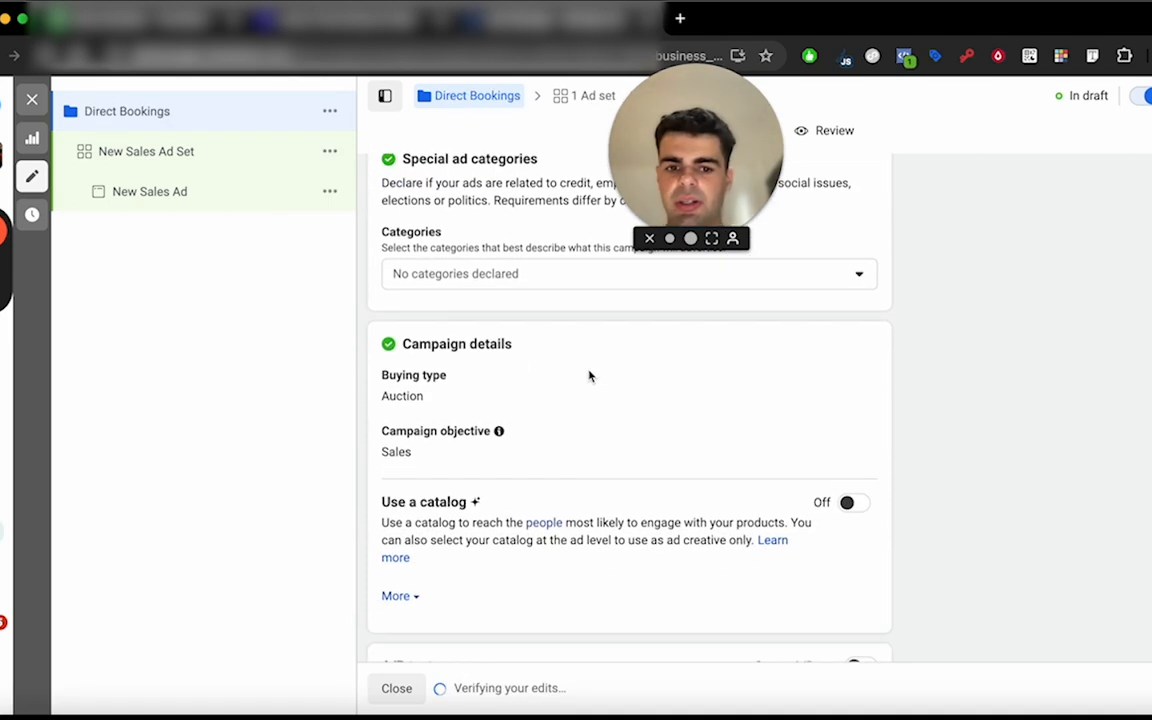
{"action": "scroll", "coordinate": [671, 391], "scroll_direction": "down", "scroll_amount": 2}
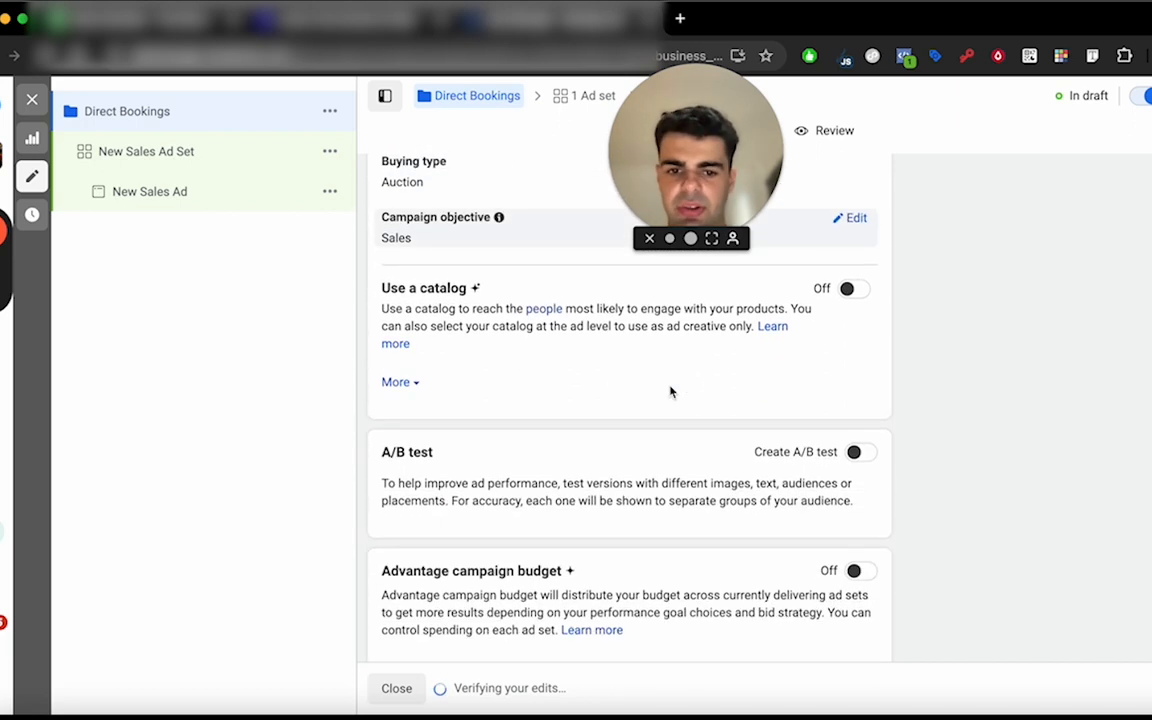
{"action": "left_click", "coordinate": [864, 555]}
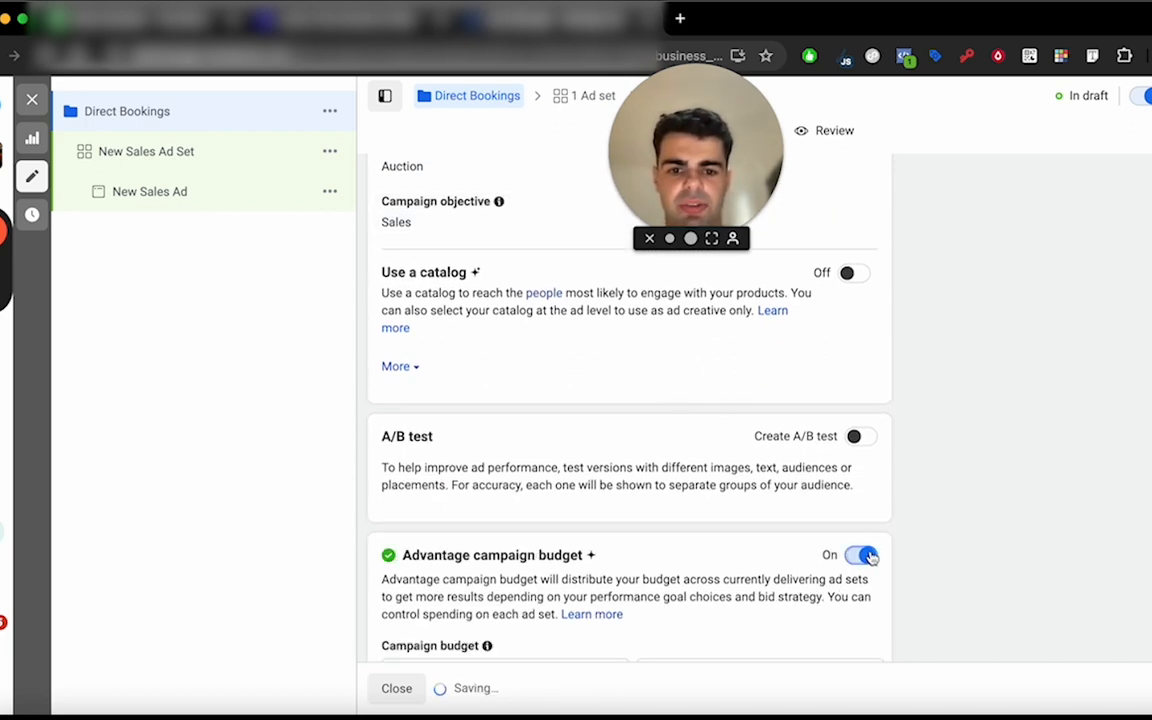
{"action": "scroll", "coordinate": [897, 523], "scroll_direction": "down", "scroll_amount": 4}
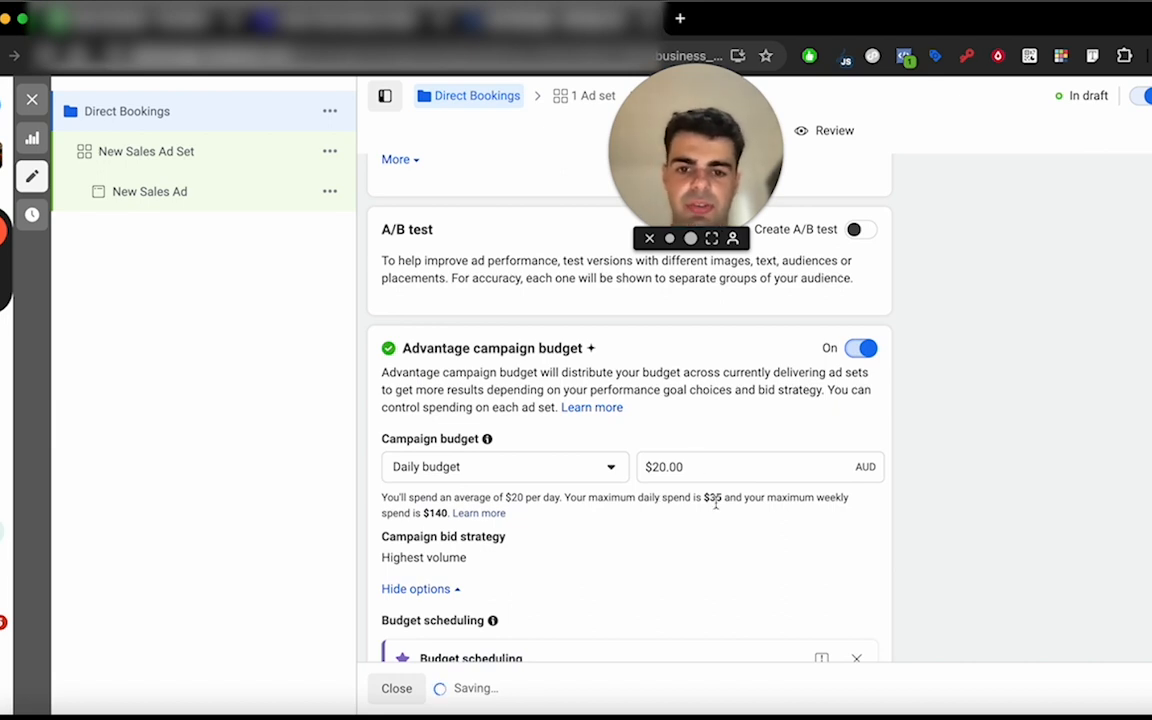
{"action": "left_click", "coordinate": [689, 466]}
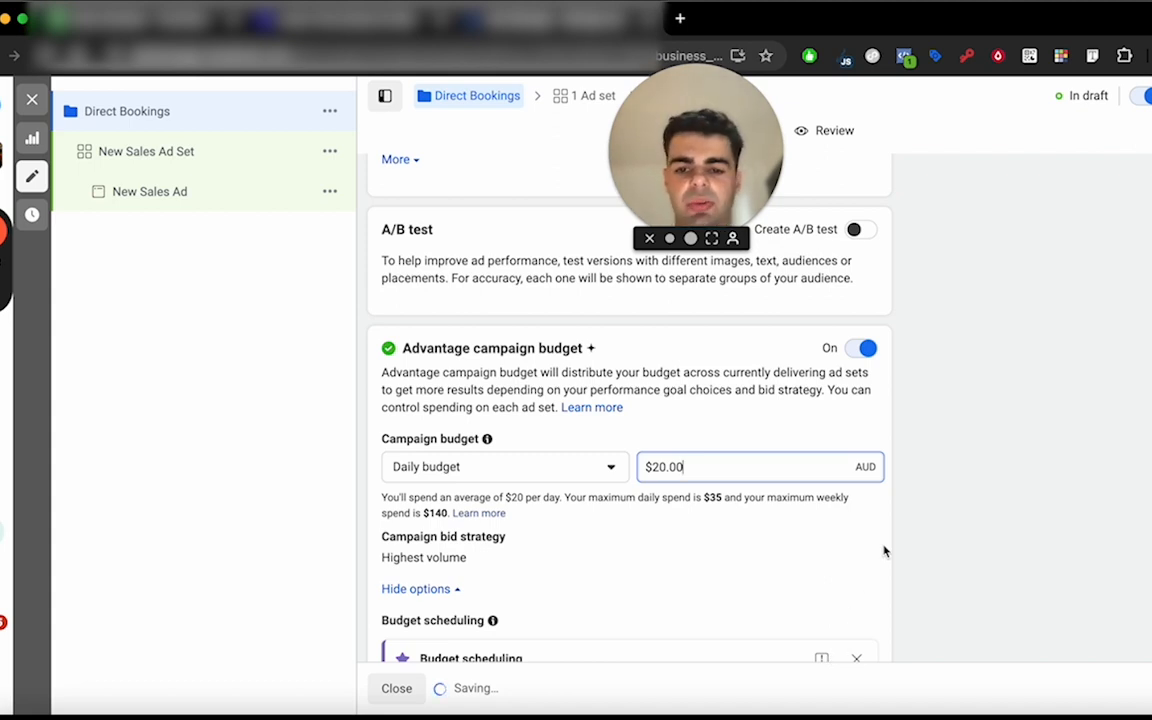
{"action": "scroll", "coordinate": [884, 550], "scroll_direction": "down", "scroll_amount": 3}
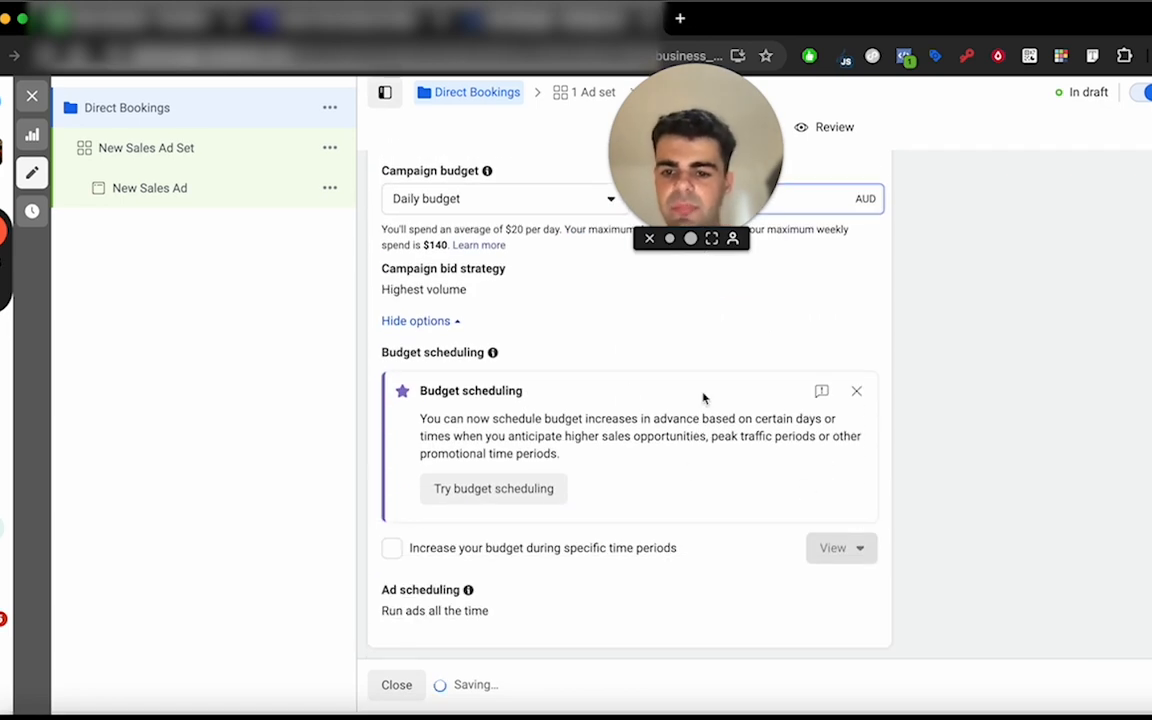
{"action": "scroll", "coordinate": [703, 398], "scroll_direction": "up", "scroll_amount": 10}
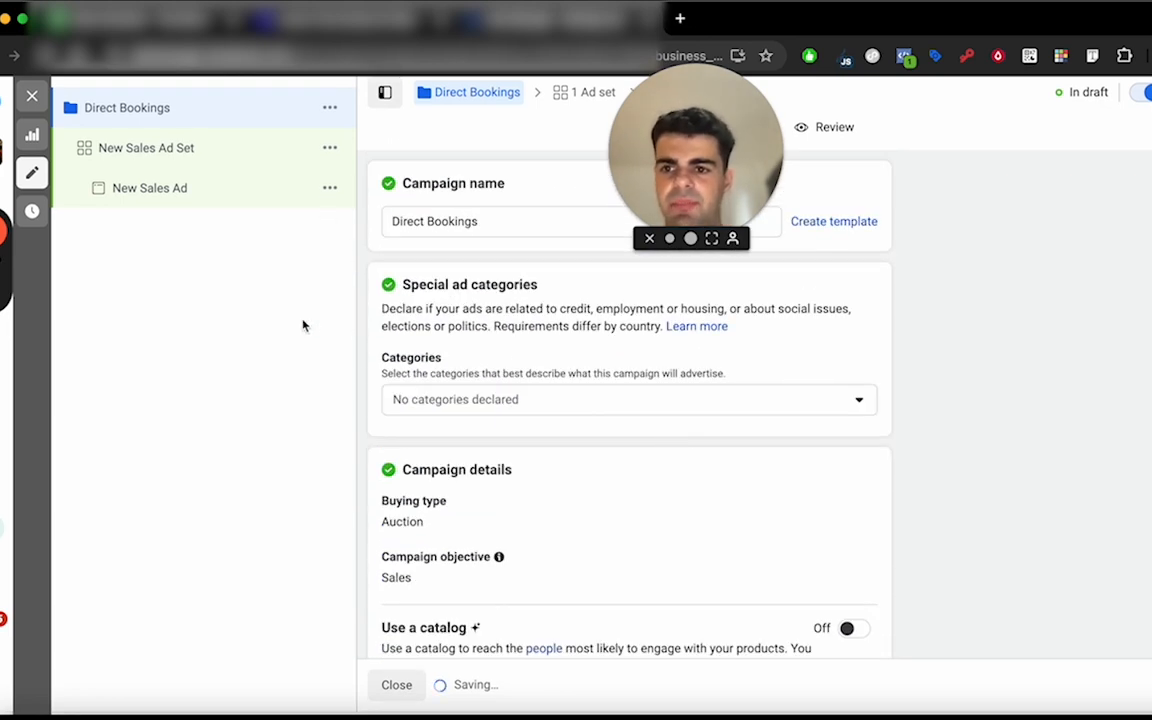
Set the conversion location of the New Sales Ad Set to Website.
{"action": "left_click", "coordinate": [178, 148]}
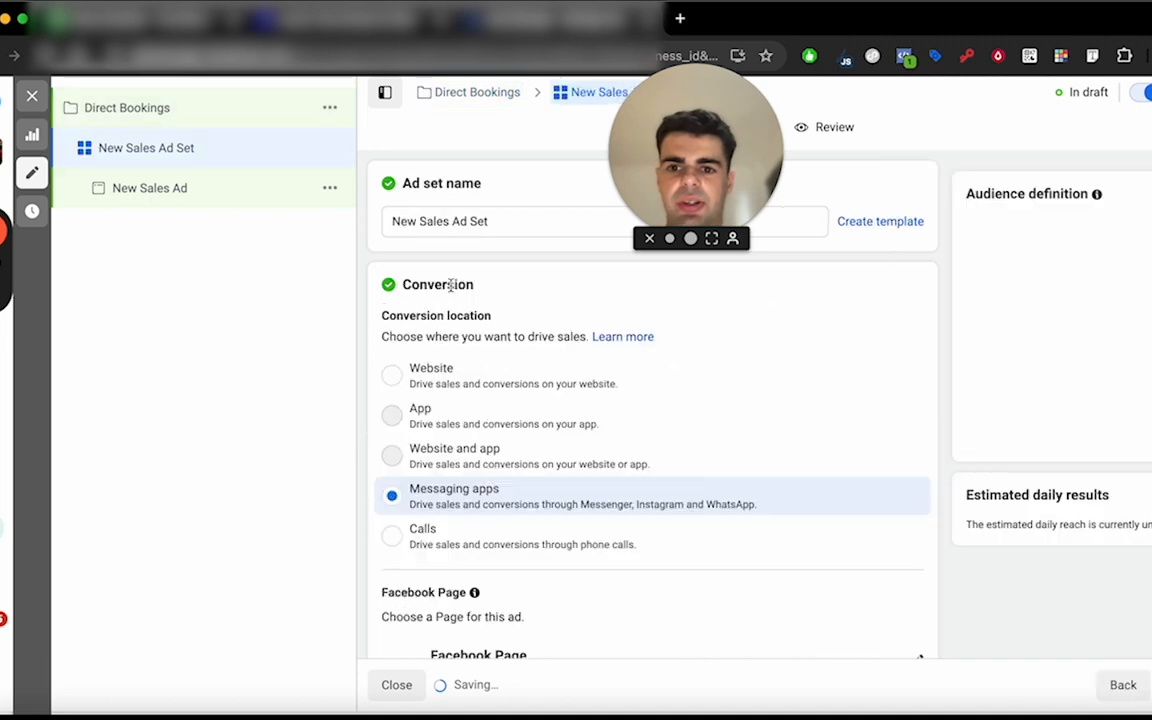
{"action": "left_click", "coordinate": [437, 381]}
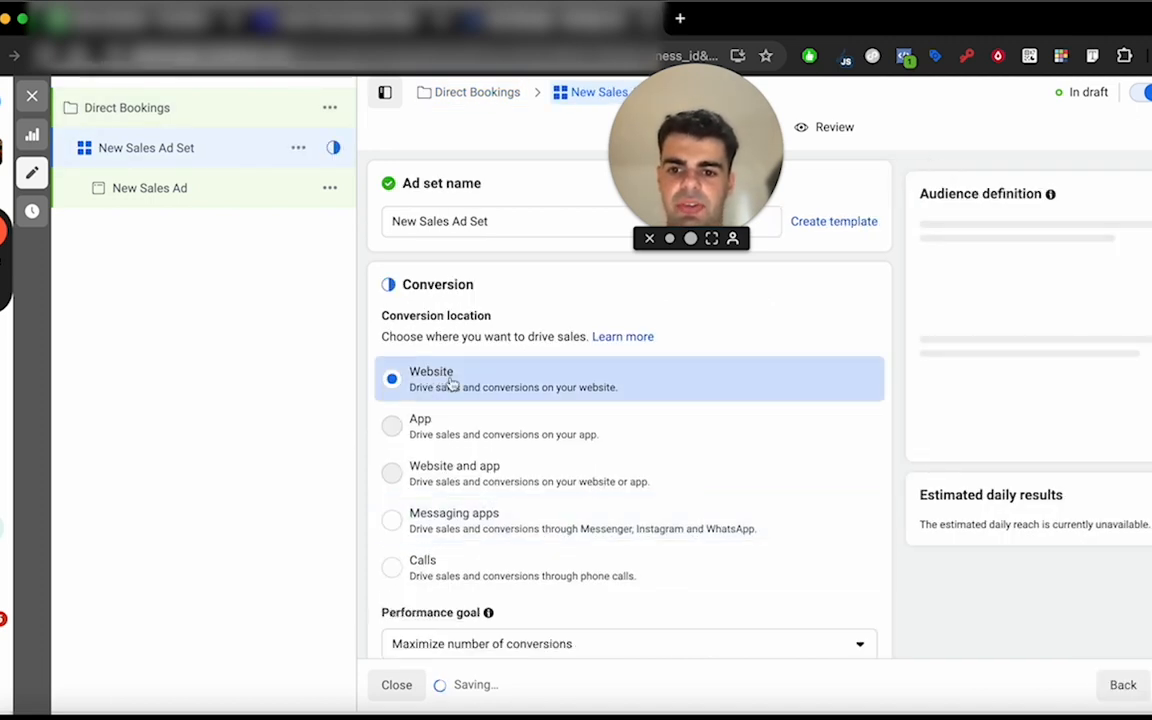
{"action": "triple_click", "coordinate": [431, 219]}
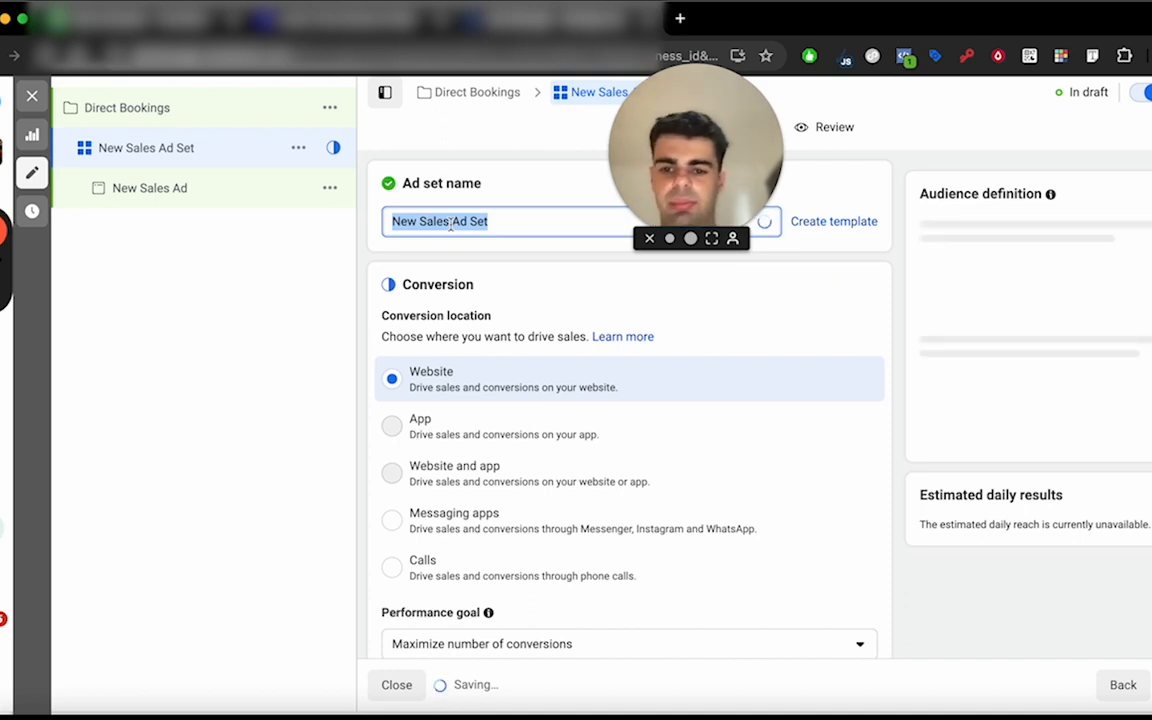
Review the ad set's performance goal, pixel, cost per result goal, dynamic creative and schedule settings.
{"action": "scroll", "coordinate": [535, 357], "scroll_direction": "down", "scroll_amount": 1}
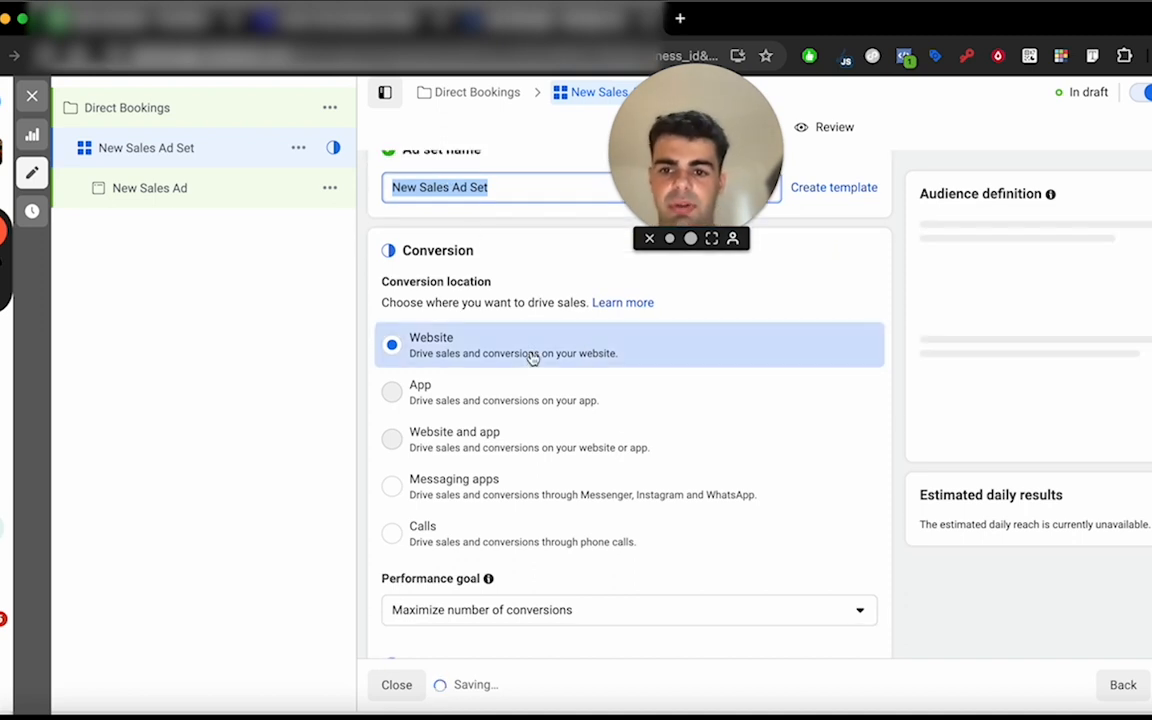
{"action": "scroll", "coordinate": [533, 358], "scroll_direction": "down", "scroll_amount": 2}
{"action": "scroll", "coordinate": [560, 365], "scroll_direction": "up", "scroll_amount": 3}
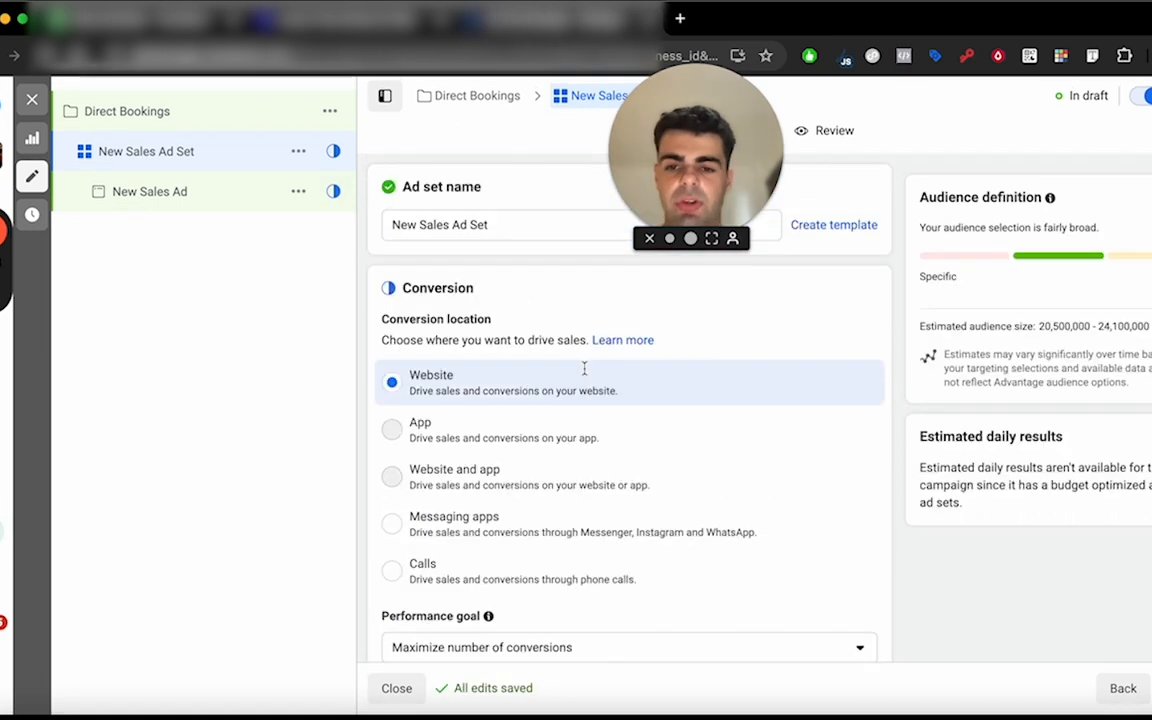
{"action": "scroll", "coordinate": [586, 378], "scroll_direction": "down", "scroll_amount": 6}
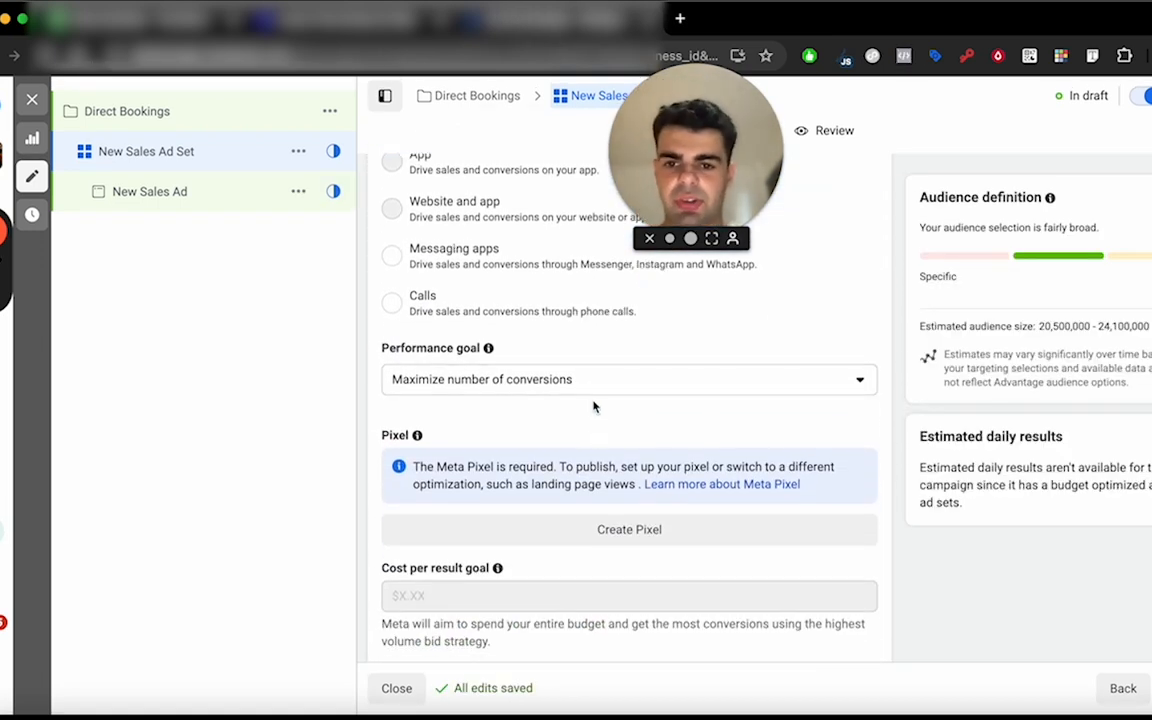
{"action": "scroll", "coordinate": [595, 406], "scroll_direction": "down", "scroll_amount": 2}
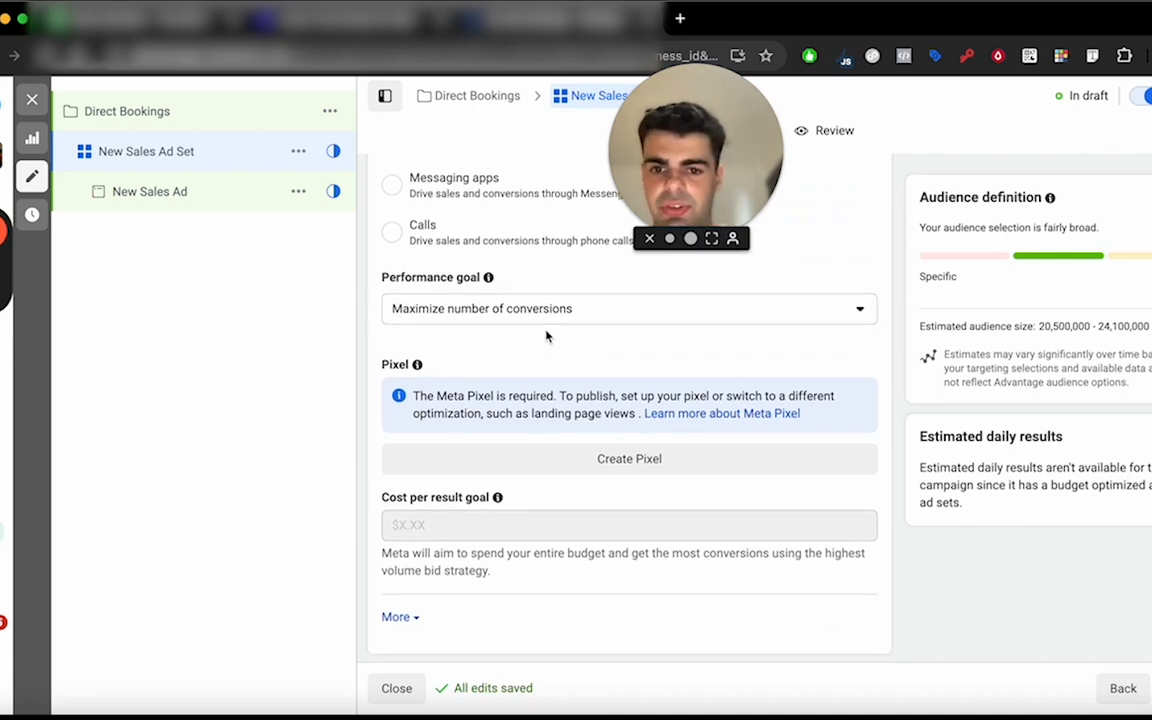
{"action": "scroll", "coordinate": [546, 336], "scroll_direction": "down", "scroll_amount": 2}
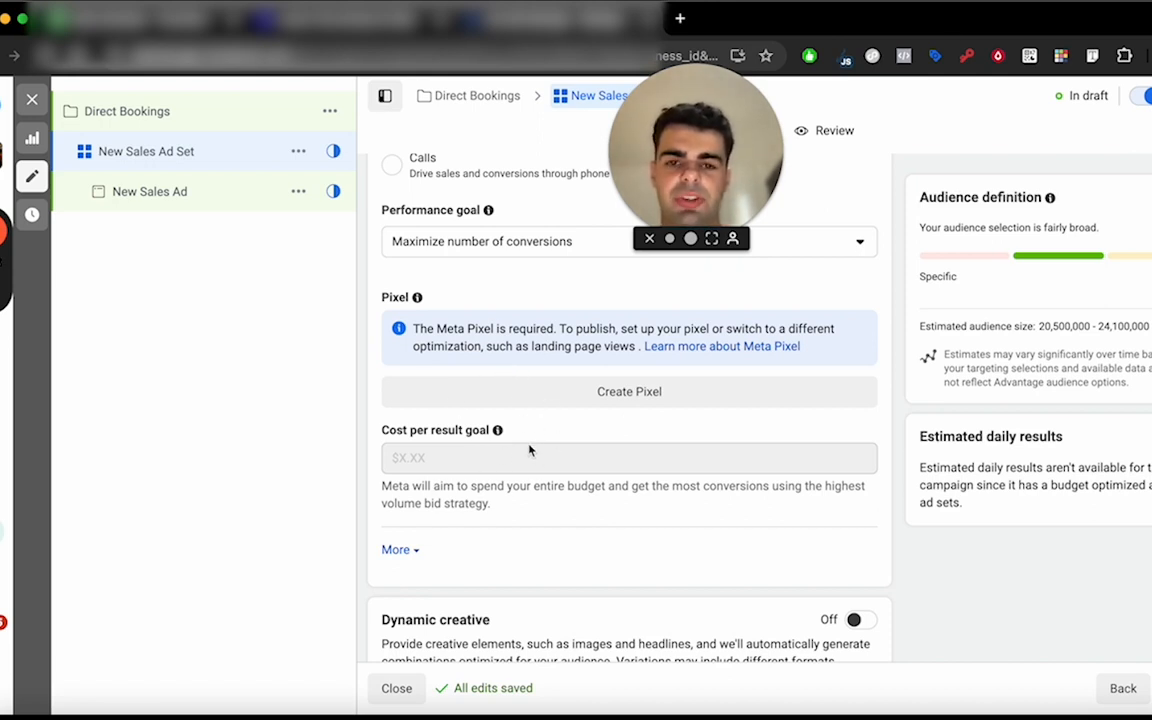
{"action": "mouse_move", "coordinate": [530, 451]}
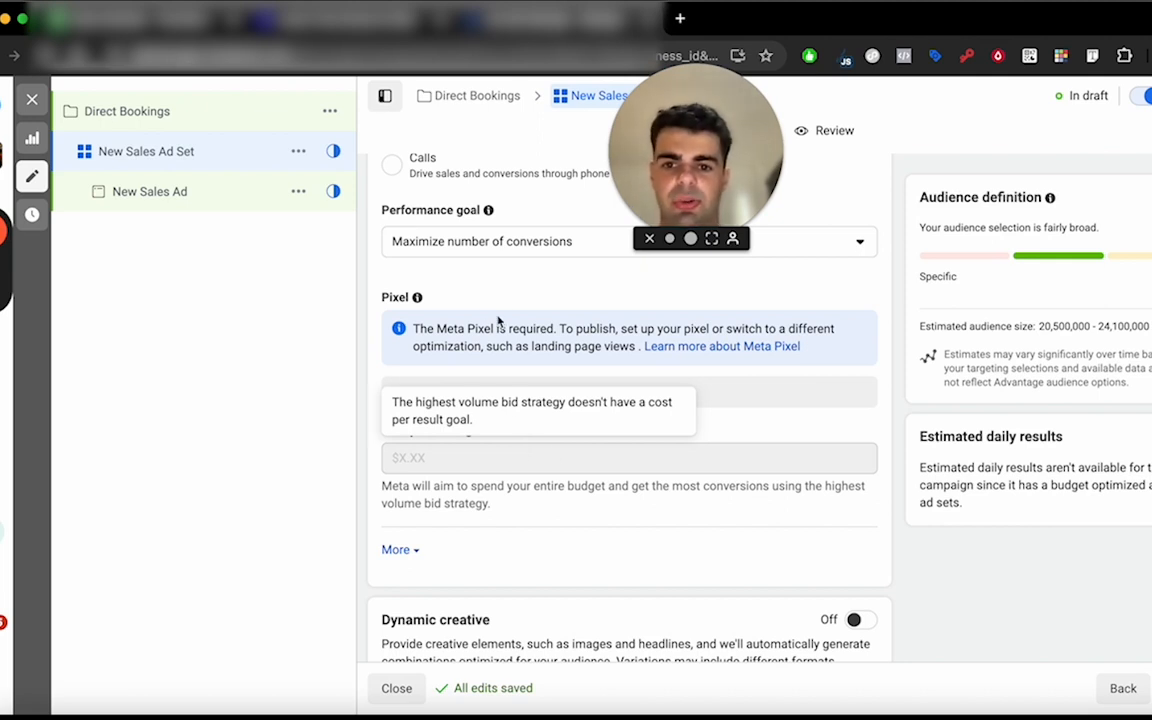
{"action": "scroll", "coordinate": [510, 341], "scroll_direction": "down", "scroll_amount": 2}
{"action": "scroll", "coordinate": [510, 341], "scroll_direction": "down", "scroll_amount": 6}
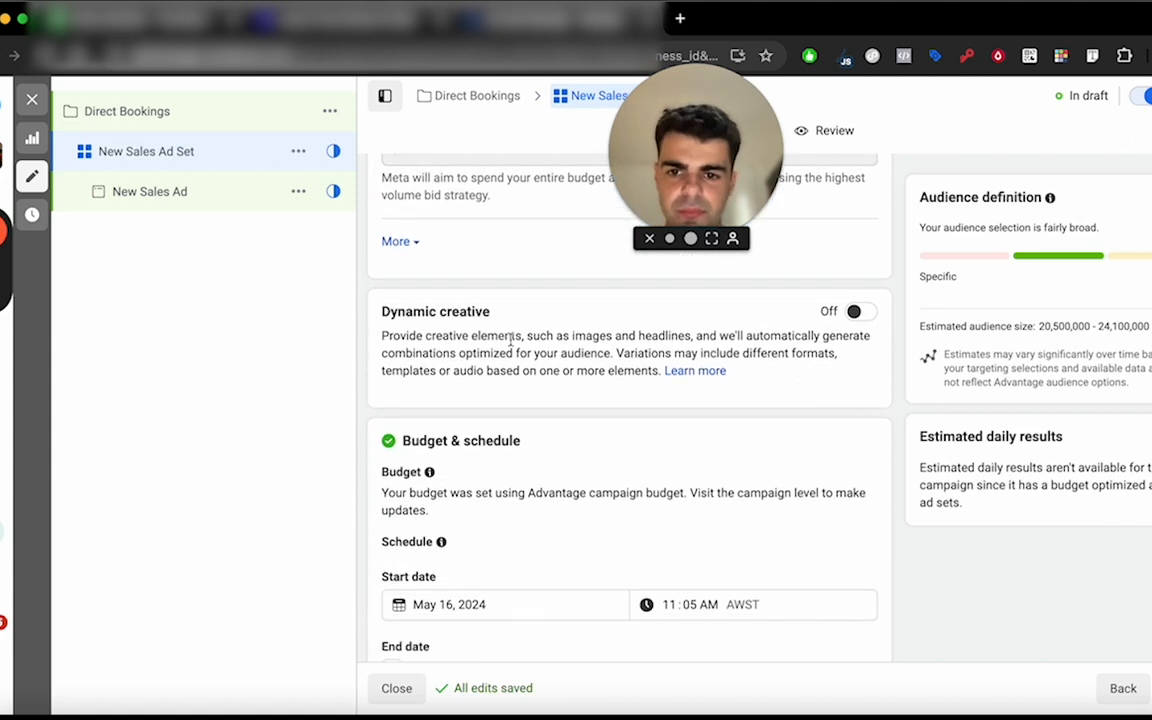
{"action": "scroll", "coordinate": [510, 341], "scroll_direction": "down", "scroll_amount": 2}
{"action": "scroll", "coordinate": [512, 345], "scroll_direction": "up", "scroll_amount": 6}
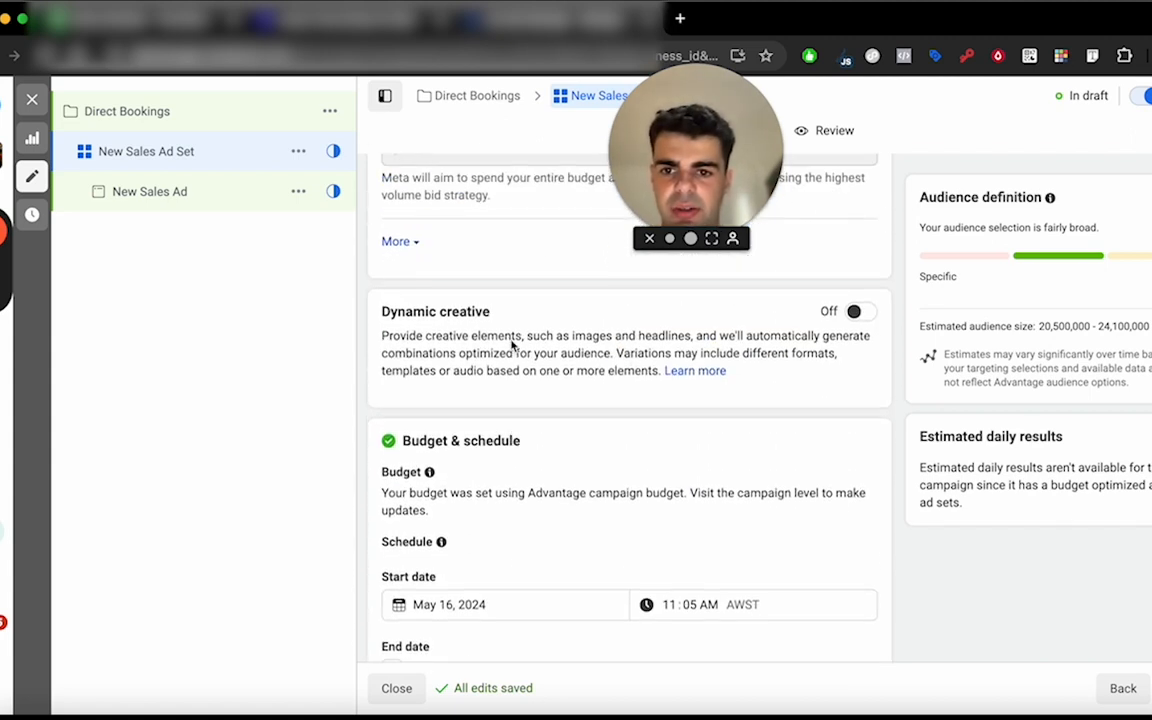
Open the ad set's audience locations for editing and search for "carlton melbourne".
{"action": "scroll", "coordinate": [511, 345], "scroll_direction": "down", "scroll_amount": 13}
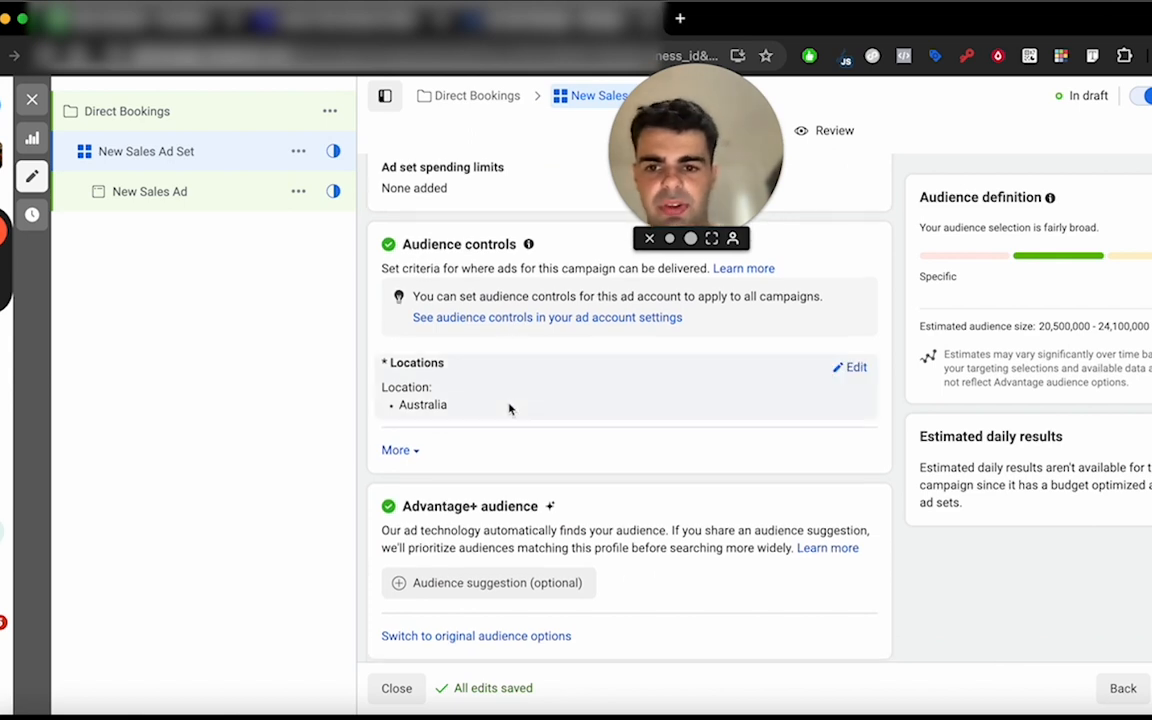
{"action": "scroll", "coordinate": [509, 406], "scroll_direction": "down", "scroll_amount": 1}
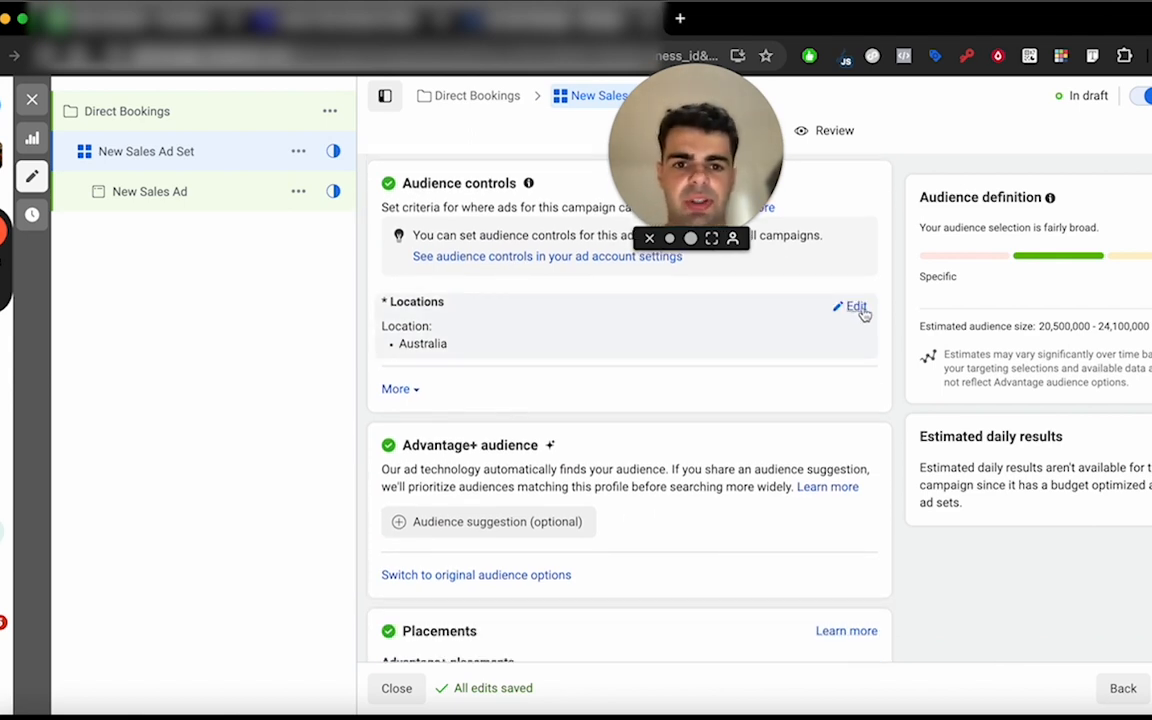
{"action": "left_click", "coordinate": [856, 307]}
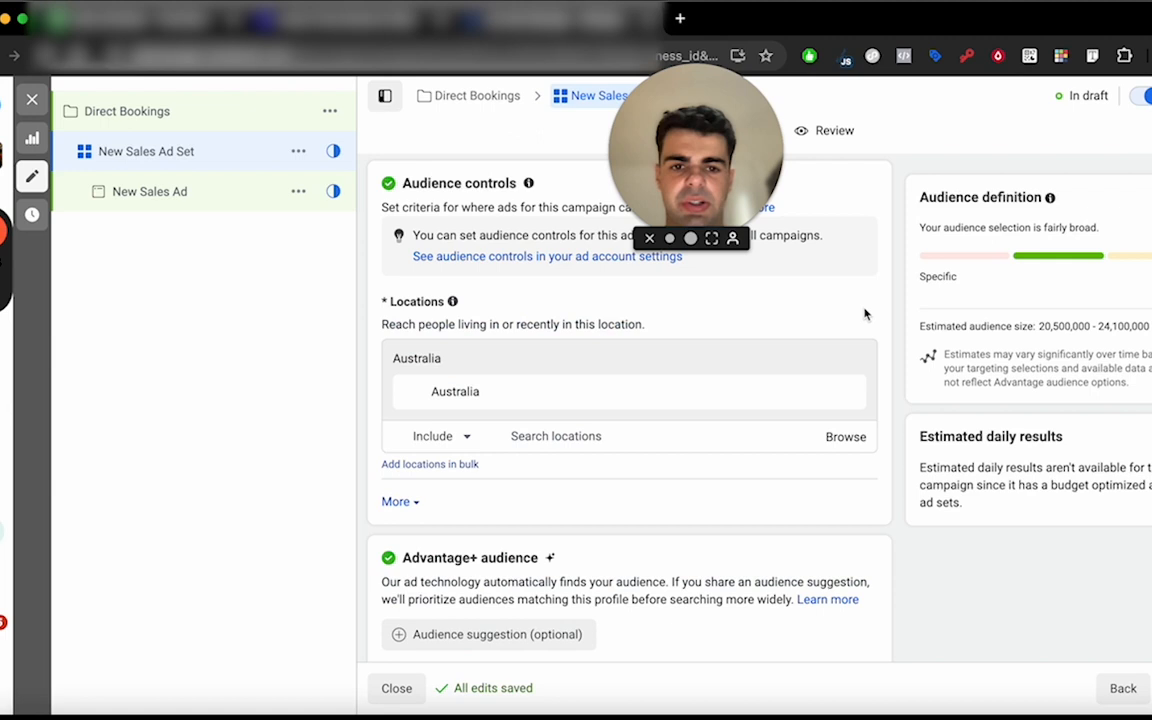
{"action": "left_click", "coordinate": [540, 440]}
{"action": "type", "text": "ca"}
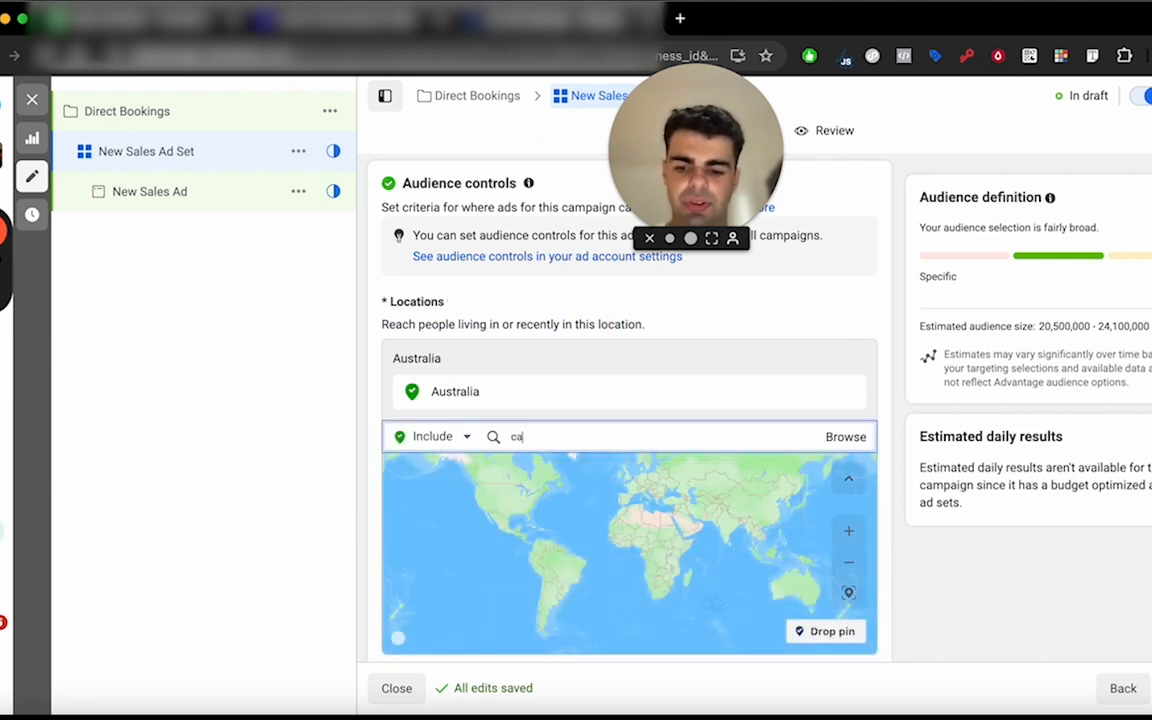
{"action": "type", "text": "rlton"}
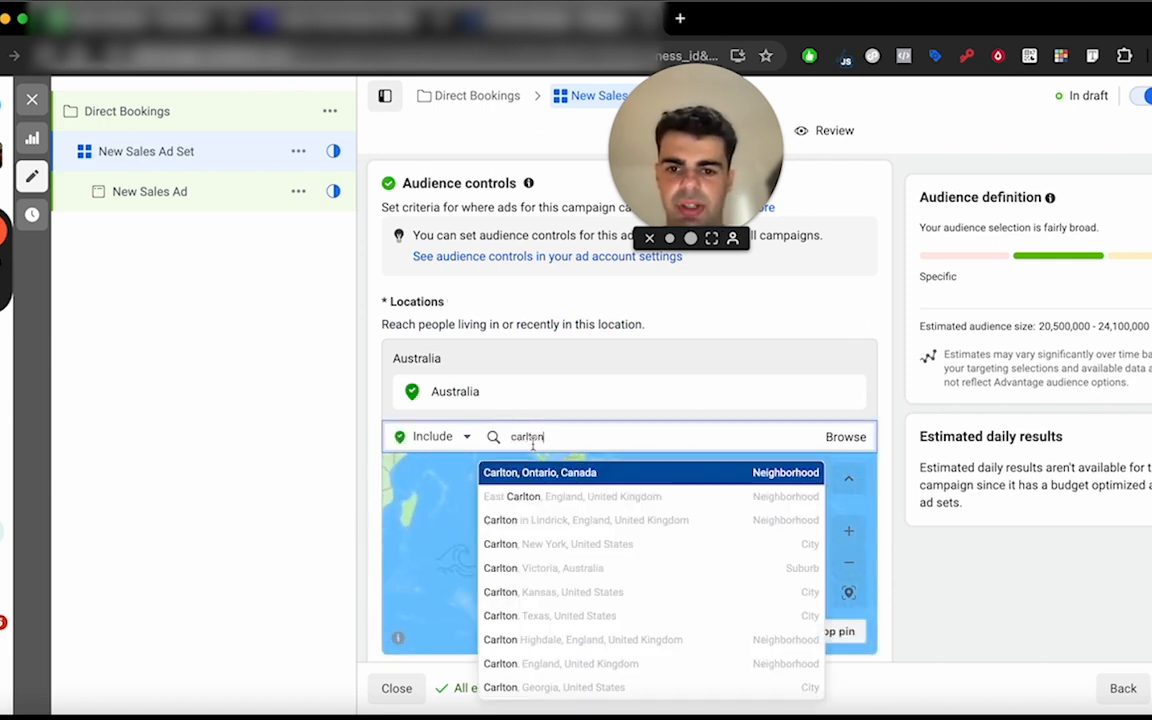
{"action": "type", "text": " me"}
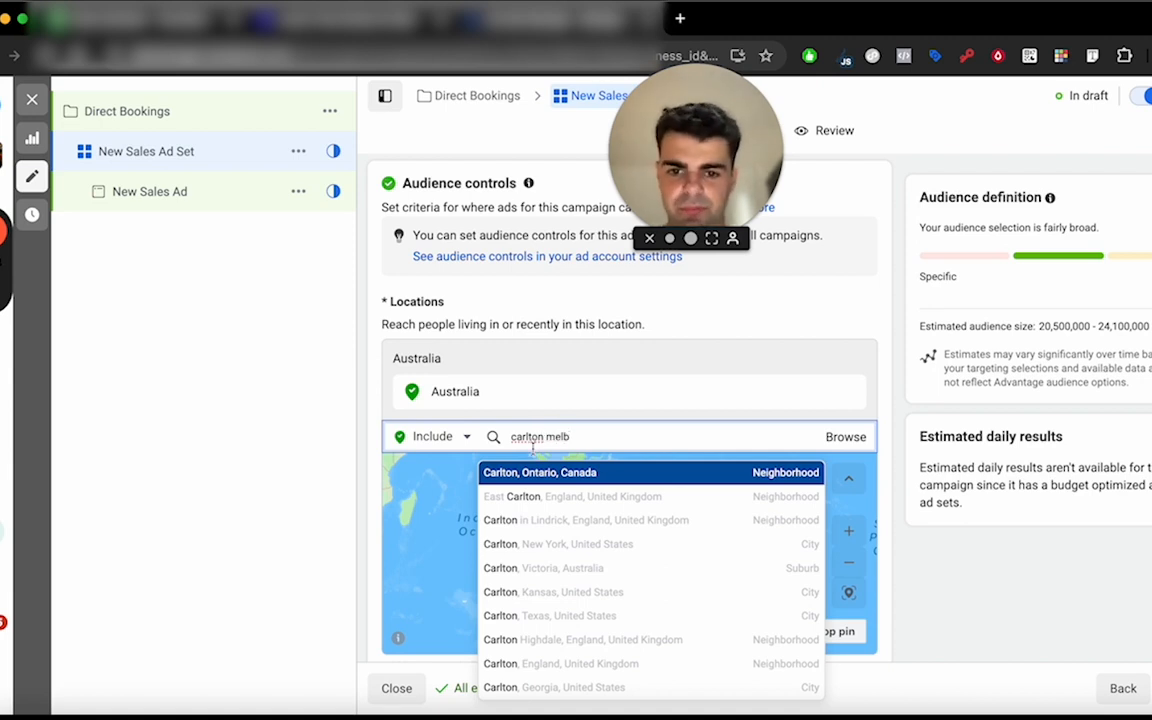
{"action": "type", "text": "lb"}
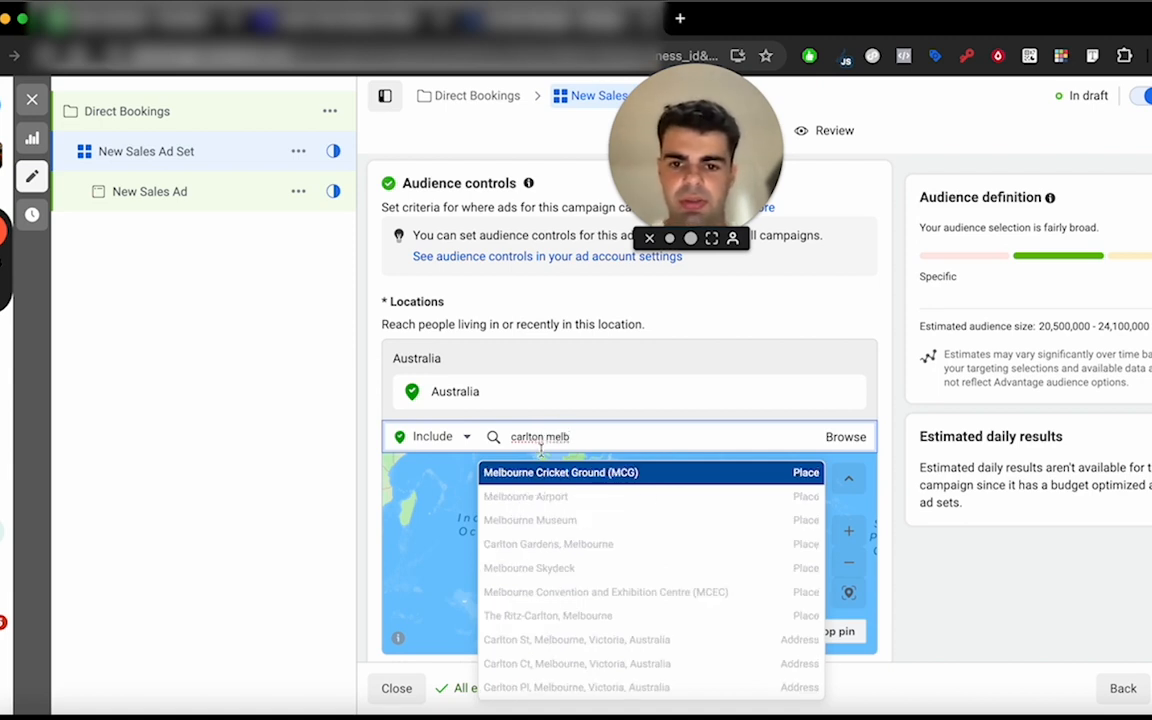
{"action": "type", "text": "oi"}
{"action": "type", "text": "urne"}
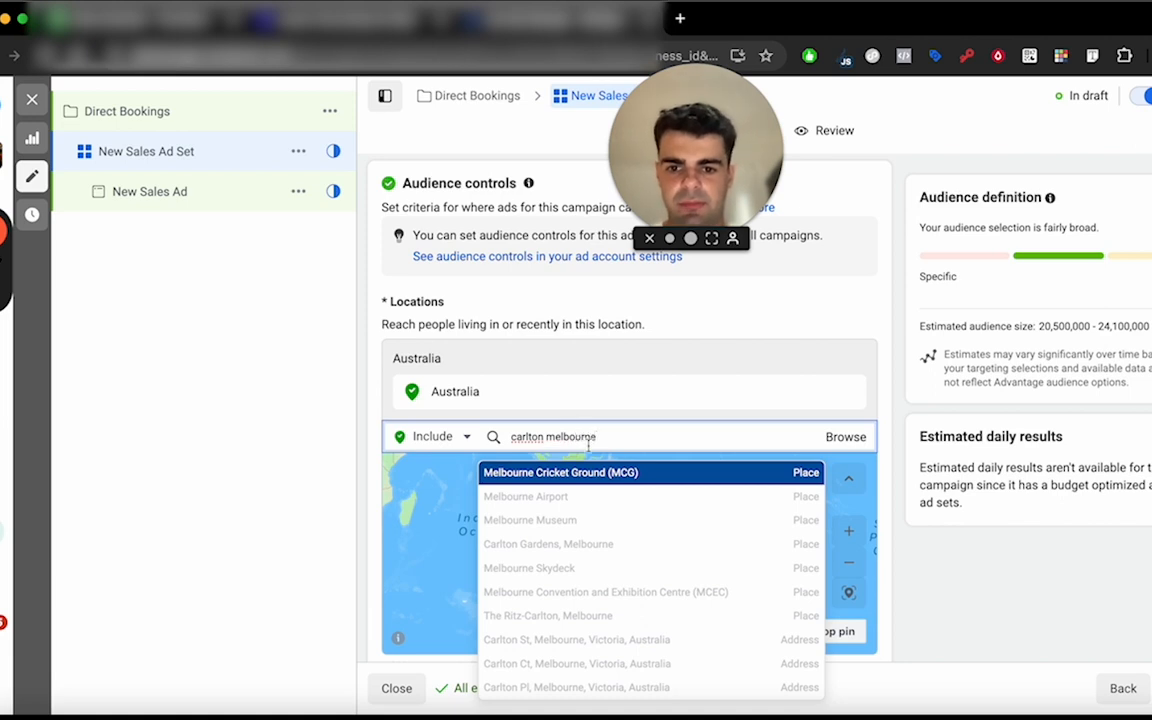
Search the locations for "carlton victoria" and set the audience location to the suburb Carlton, Victoria, Australia.
{"action": "key", "text": "super+a"}
{"action": "type", "text": "carlton"}
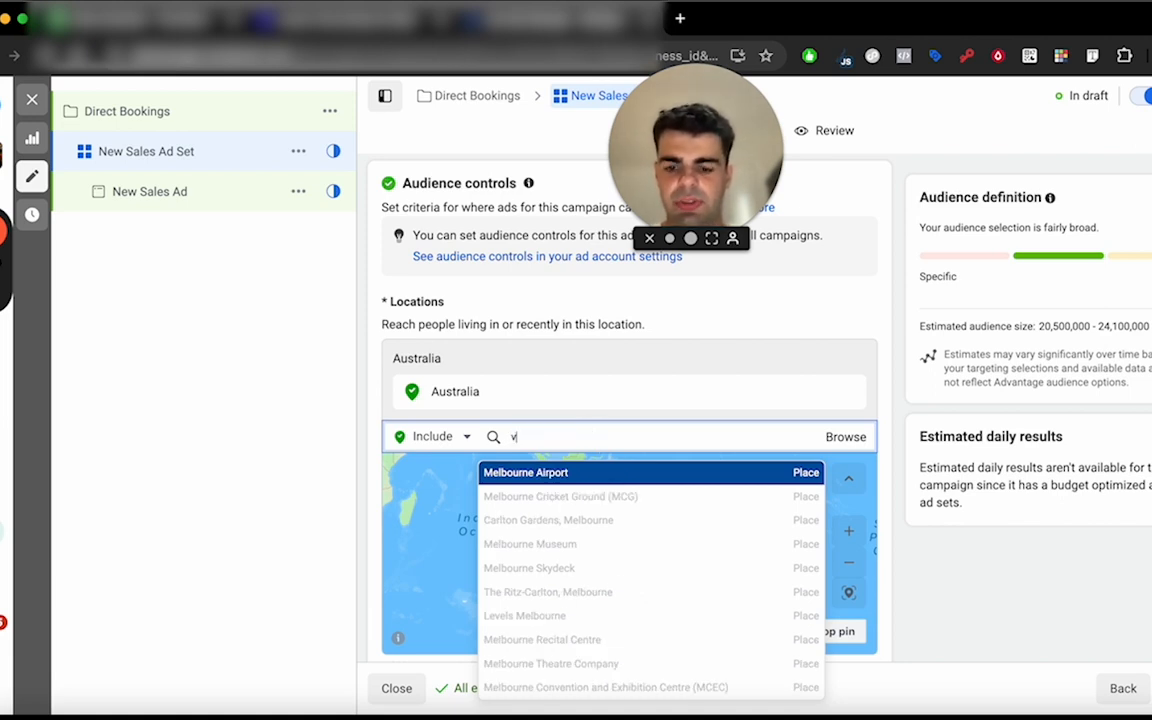
{"action": "type", "text": " victoria"}
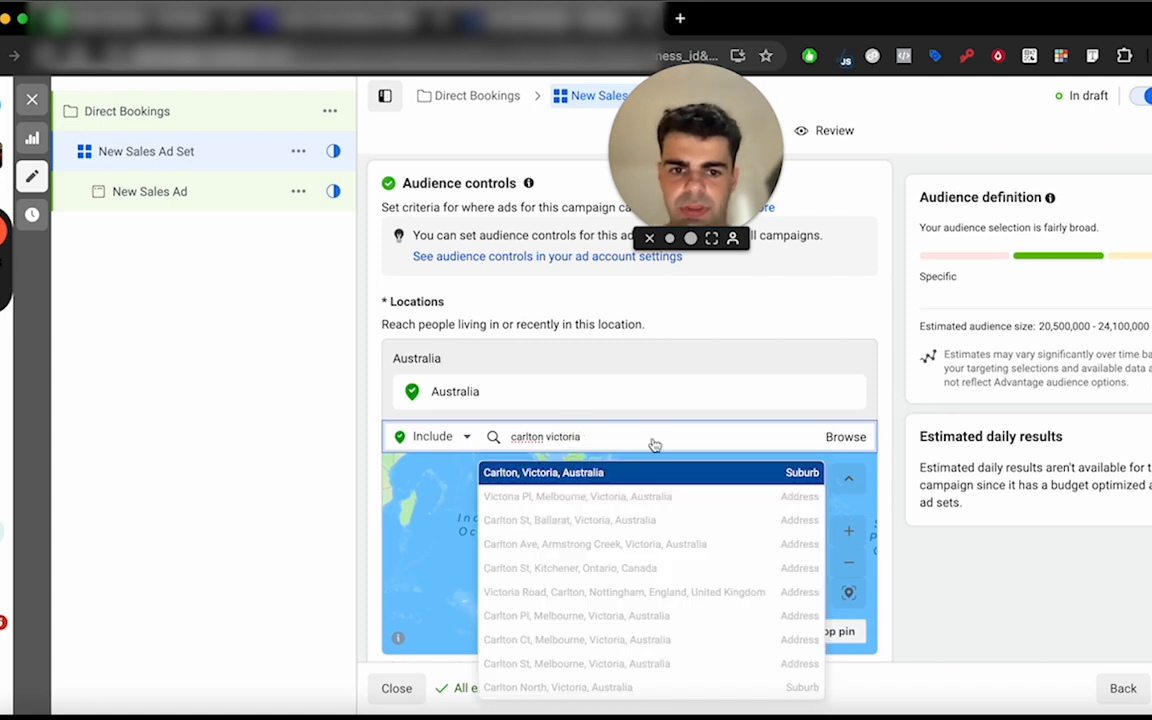
{"action": "key", "text": "Return"}
{"action": "scroll", "coordinate": [530, 385], "scroll_direction": "down", "scroll_amount": 2}
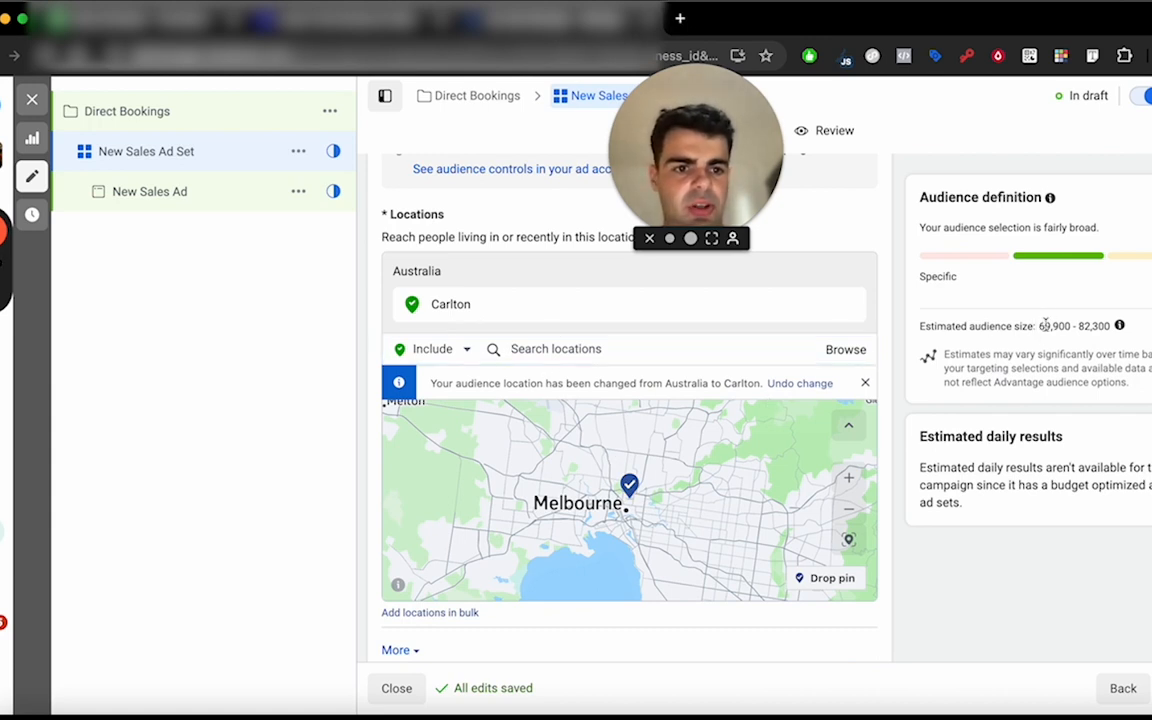
Drop a location pin in Carlton on the audience map at about (-37.7948, 144.9686).
{"action": "left_click_drag", "start_coordinate": [1038, 326], "coordinate": [1110, 327]}
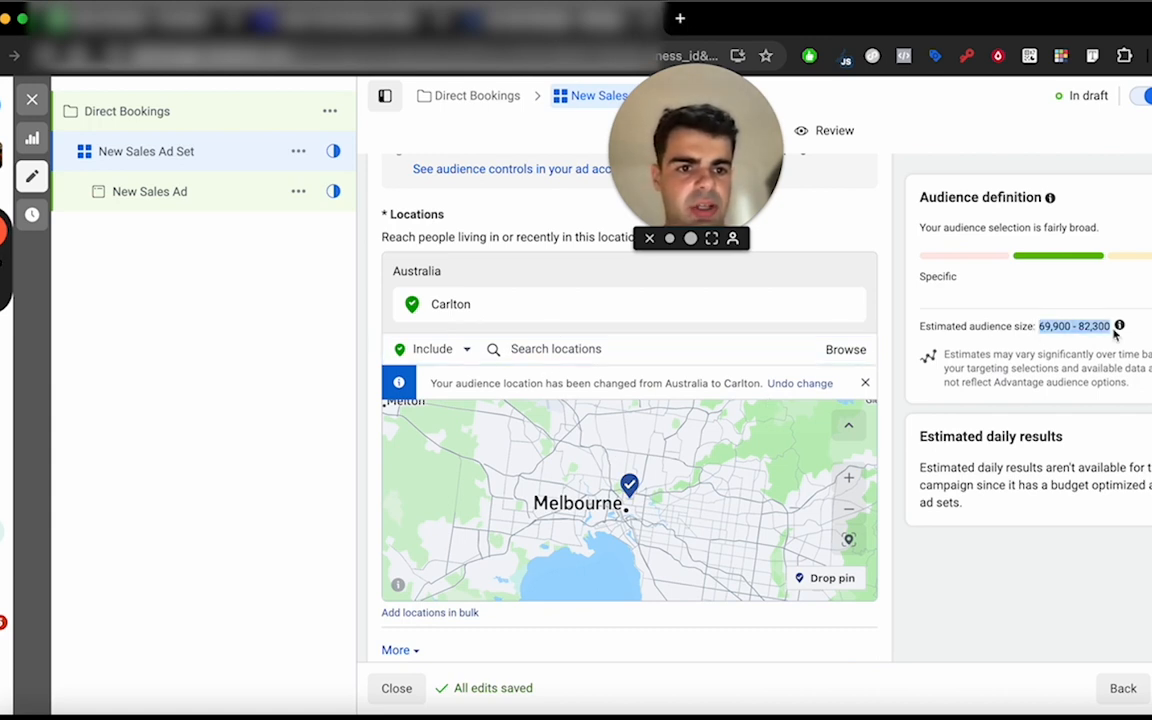
{"action": "left_click", "coordinate": [550, 349]}
{"action": "left_click", "coordinate": [824, 581]}
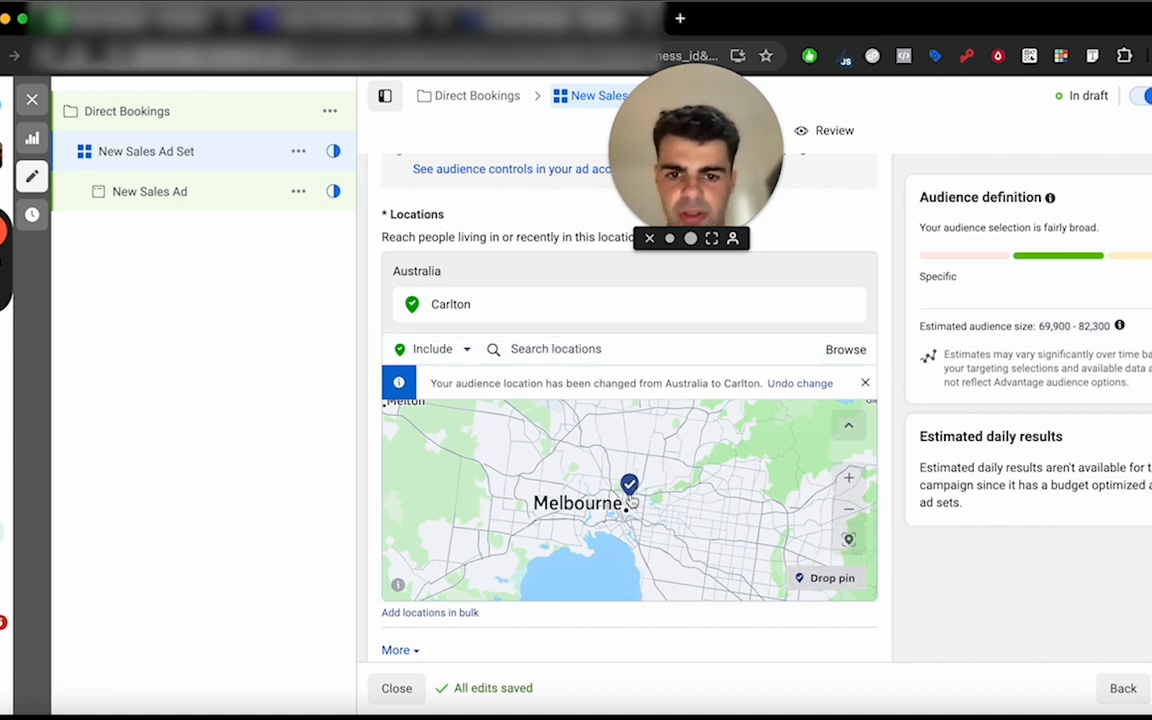
{"action": "scroll", "coordinate": [631, 504], "scroll_direction": "up", "scroll_amount": 10}
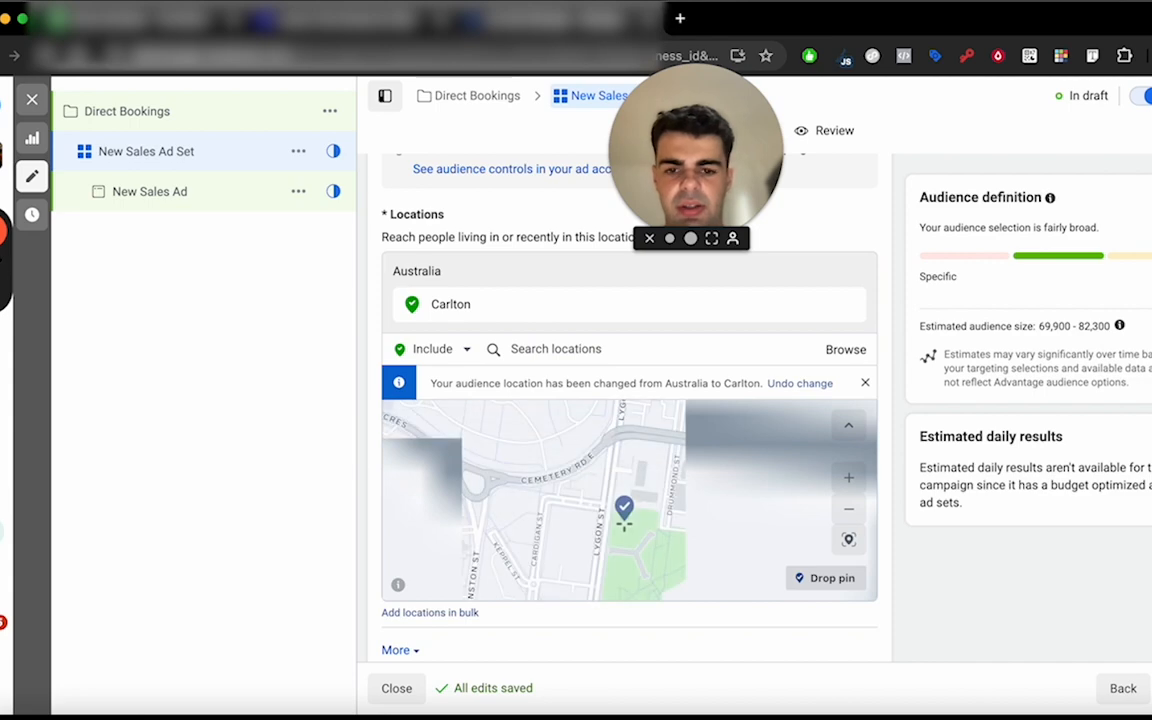
{"action": "left_click", "coordinate": [651, 554]}
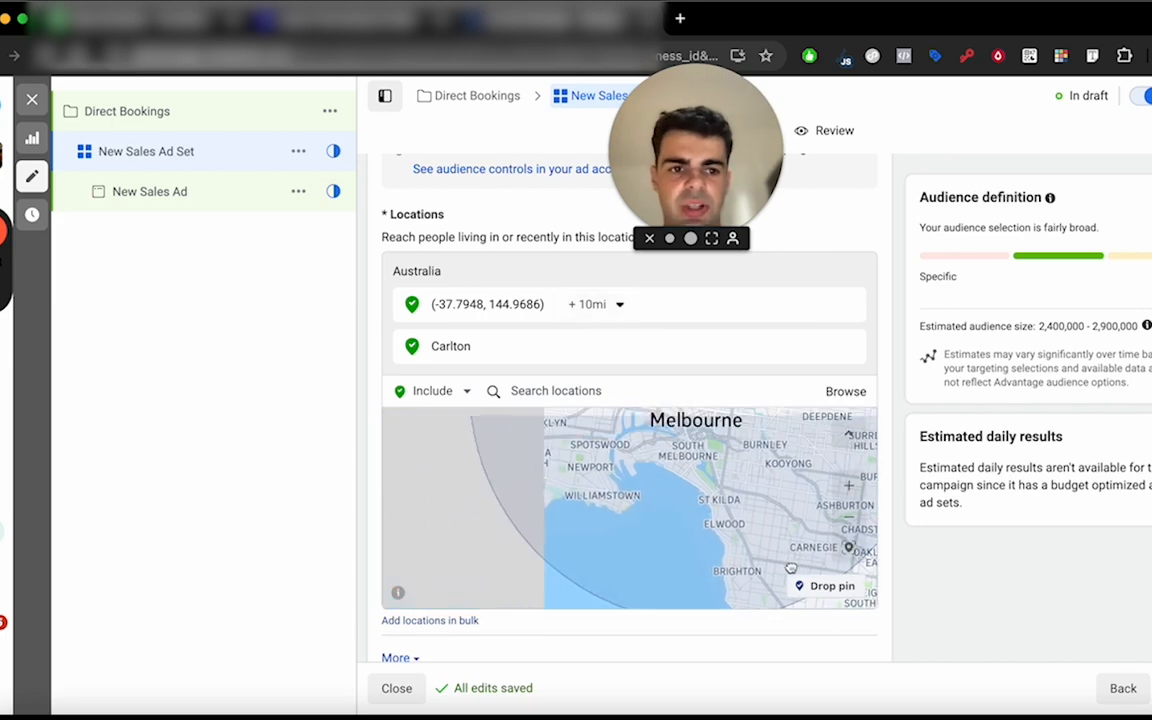
Check the estimated audience size and the pin's coverage on the map, and set the dropped pin's radius to 8 mi.
{"action": "left_click_drag", "start_coordinate": [1039, 327], "coordinate": [1146, 328]}
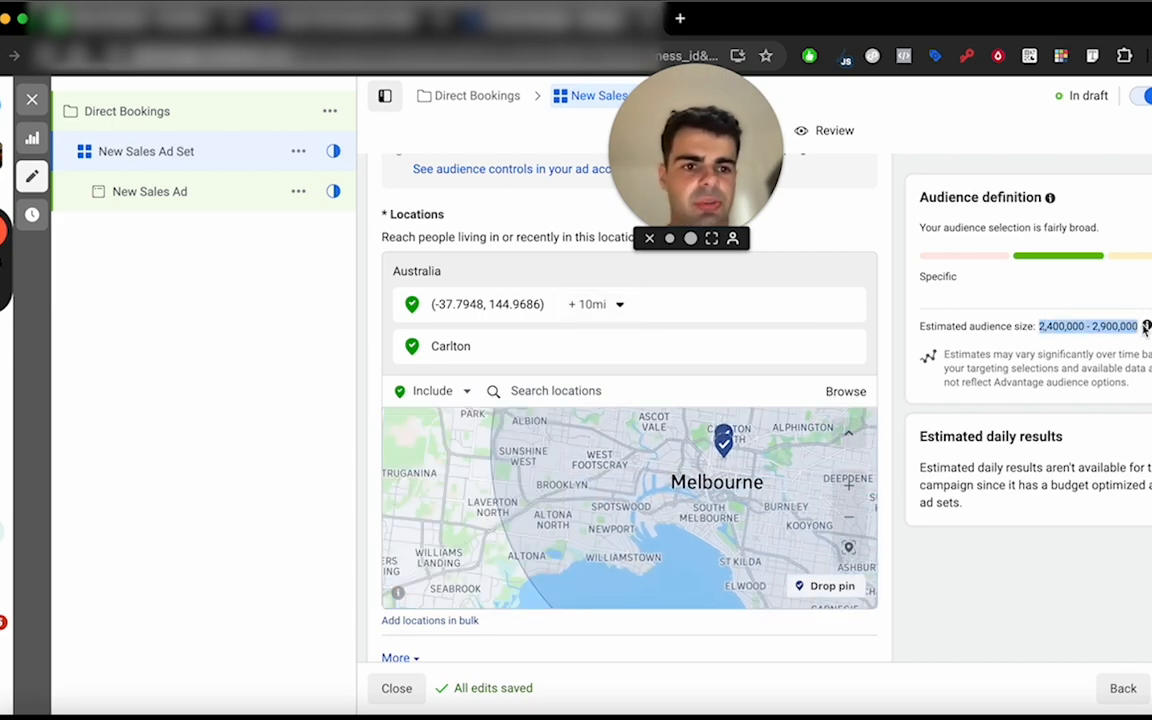
{"action": "scroll", "coordinate": [745, 457], "scroll_direction": "down", "scroll_amount": 5}
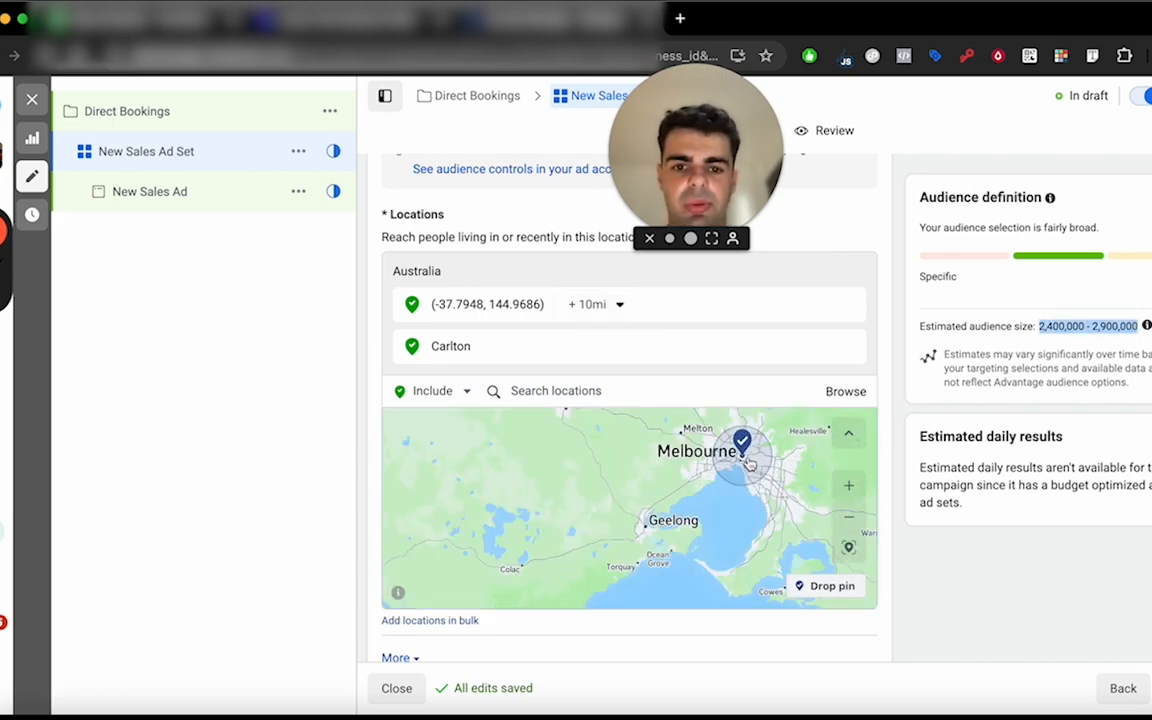
{"action": "left_click_drag", "start_coordinate": [733, 519], "coordinate": [697, 531]}
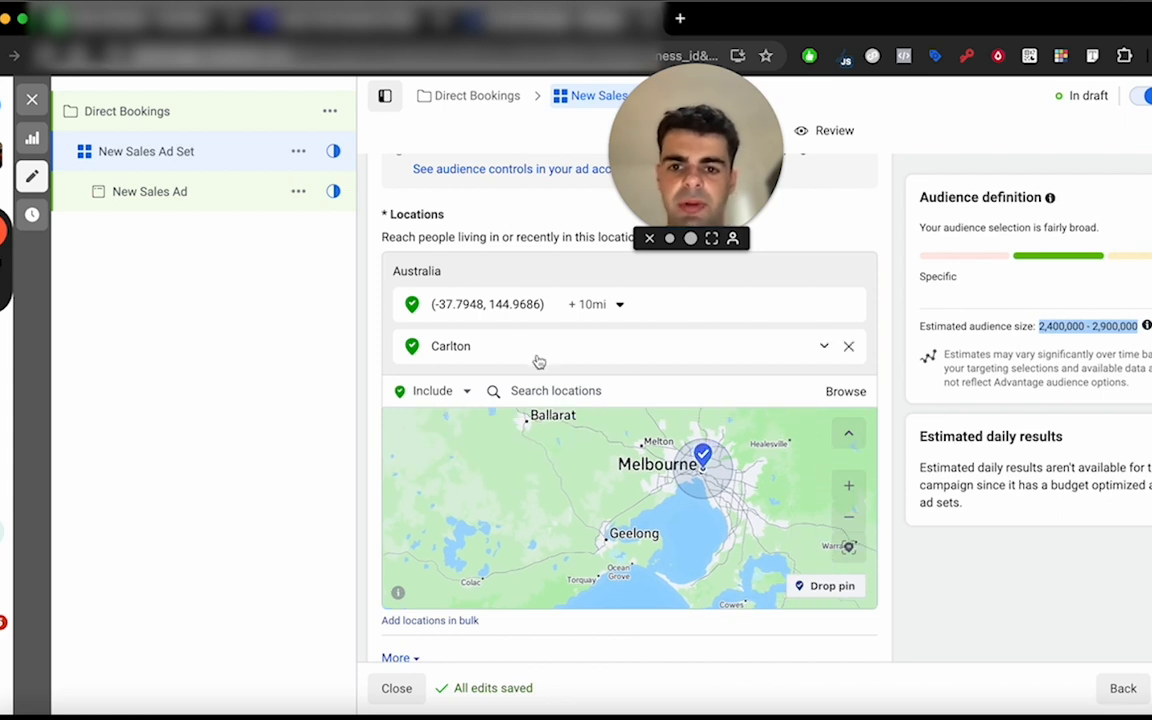
{"action": "left_click", "coordinate": [606, 312]}
{"action": "left_click", "coordinate": [664, 361]}
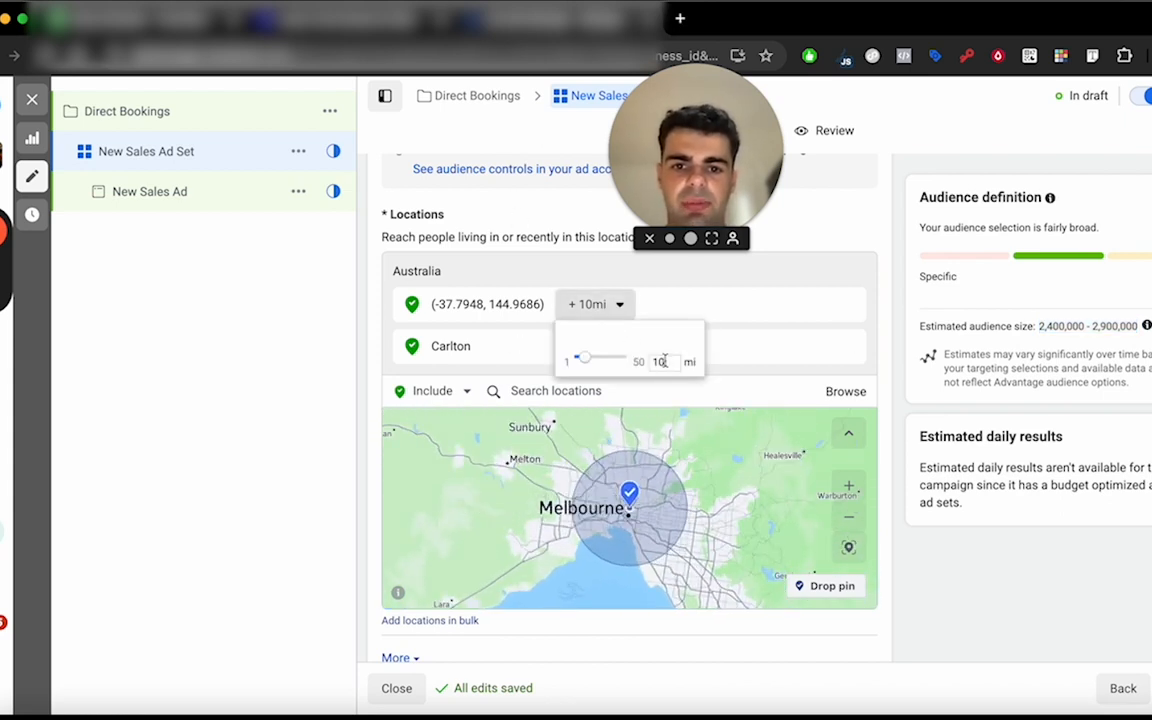
{"action": "key", "text": "BackSpace"}
{"action": "key", "text": "BackSpace"}
{"action": "type", "text": "8"}
{"action": "key", "text": "Return"}
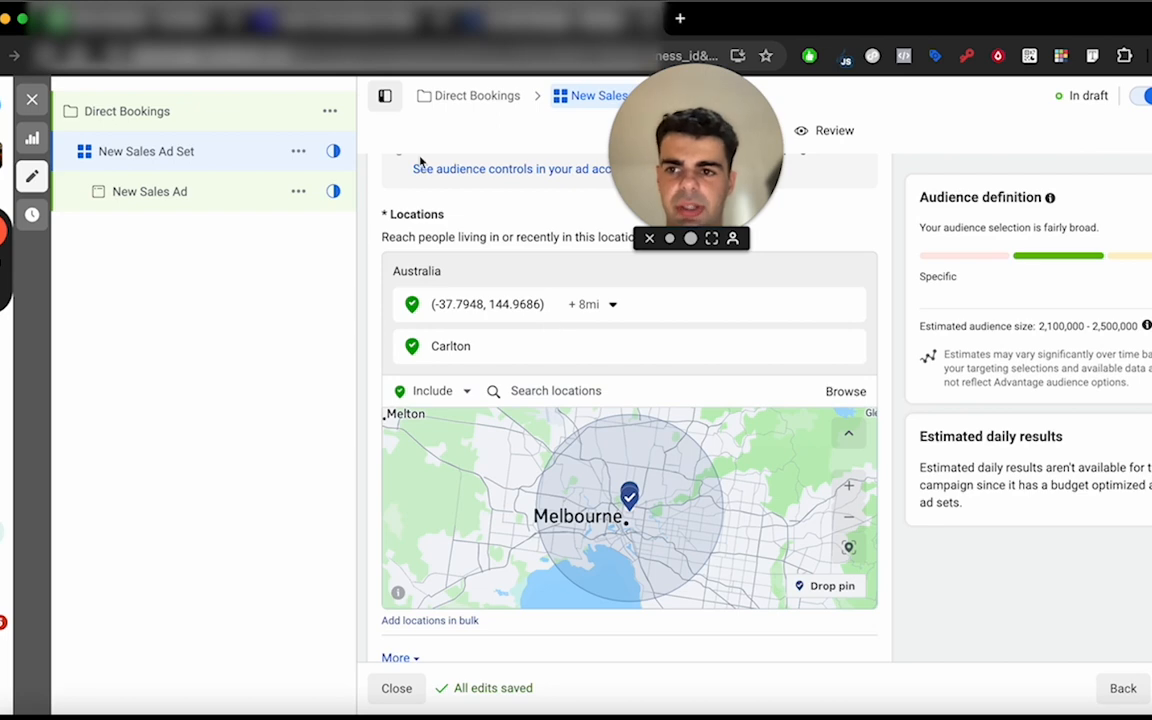
Rename the ad set as "$49 lash special".
{"action": "scroll", "coordinate": [459, 279], "scroll_direction": "down", "scroll_amount": 2}
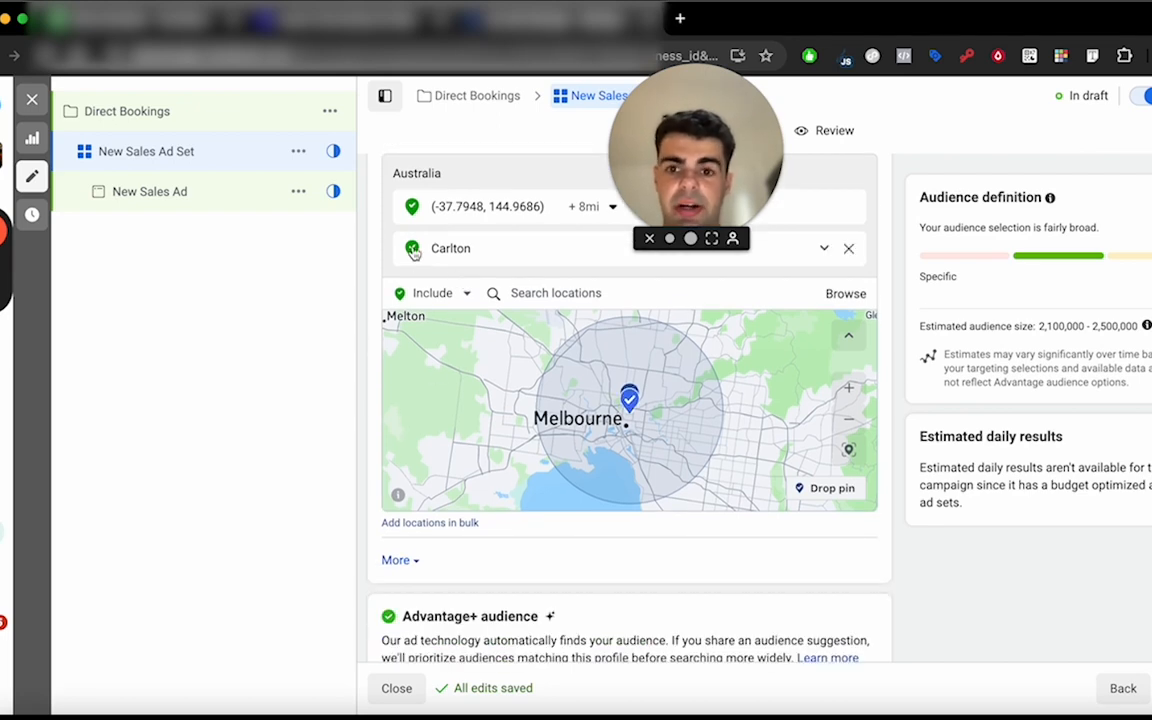
{"action": "scroll", "coordinate": [412, 250], "scroll_direction": "down", "scroll_amount": 3}
{"action": "scroll", "coordinate": [412, 247], "scroll_direction": "up", "scroll_amount": 3}
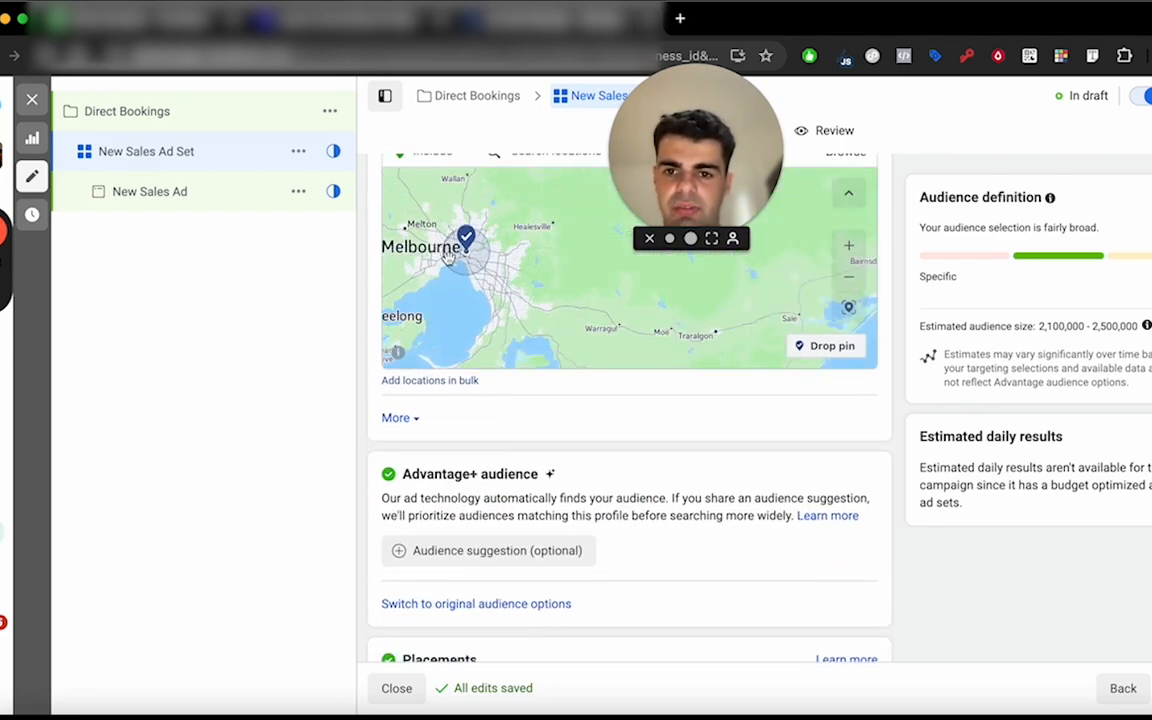
{"action": "scroll", "coordinate": [575, 450], "scroll_direction": "up", "scroll_amount": 2}
{"action": "scroll", "coordinate": [575, 450], "scroll_direction": "down", "scroll_amount": 2}
{"action": "scroll", "coordinate": [576, 463], "scroll_direction": "up", "scroll_amount": 10}
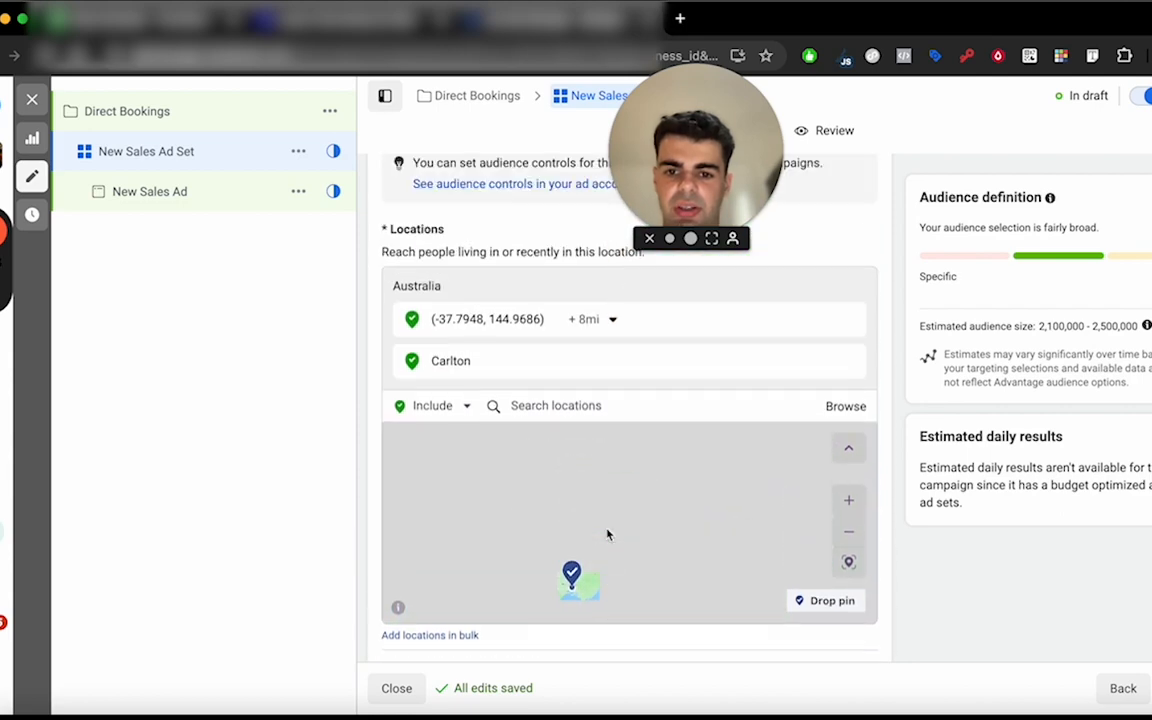
{"action": "scroll", "coordinate": [596, 438], "scroll_direction": "up", "scroll_amount": 15}
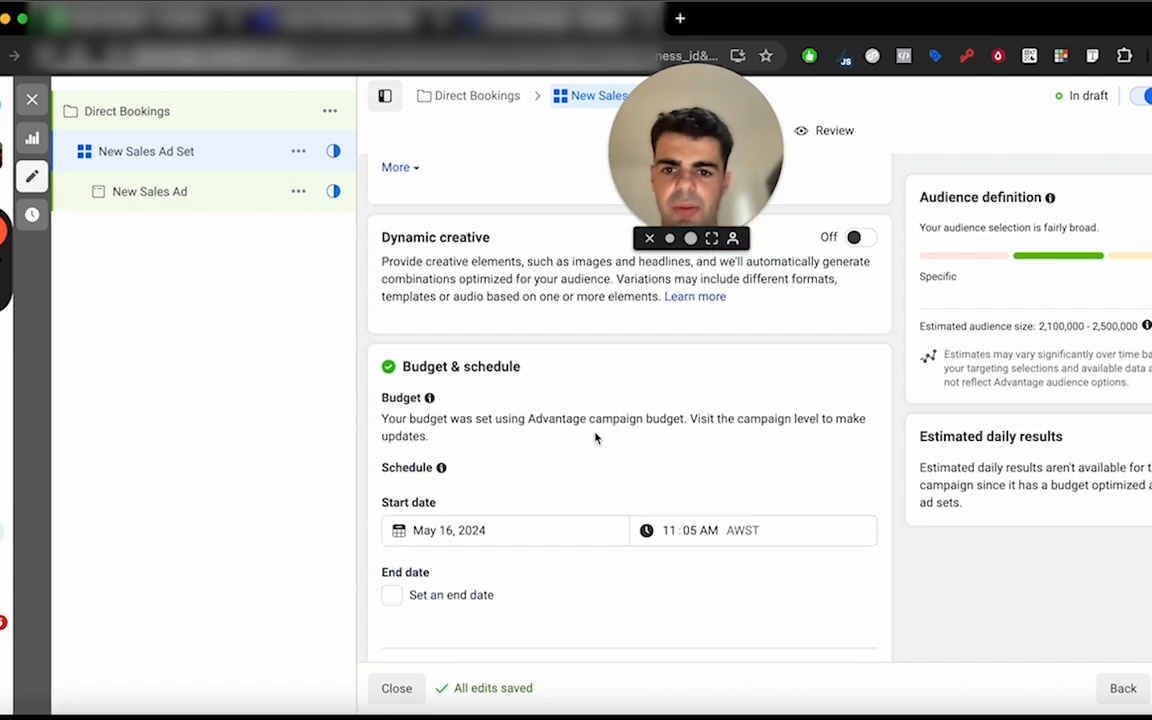
{"action": "scroll", "coordinate": [596, 432], "scroll_direction": "up", "scroll_amount": 7}
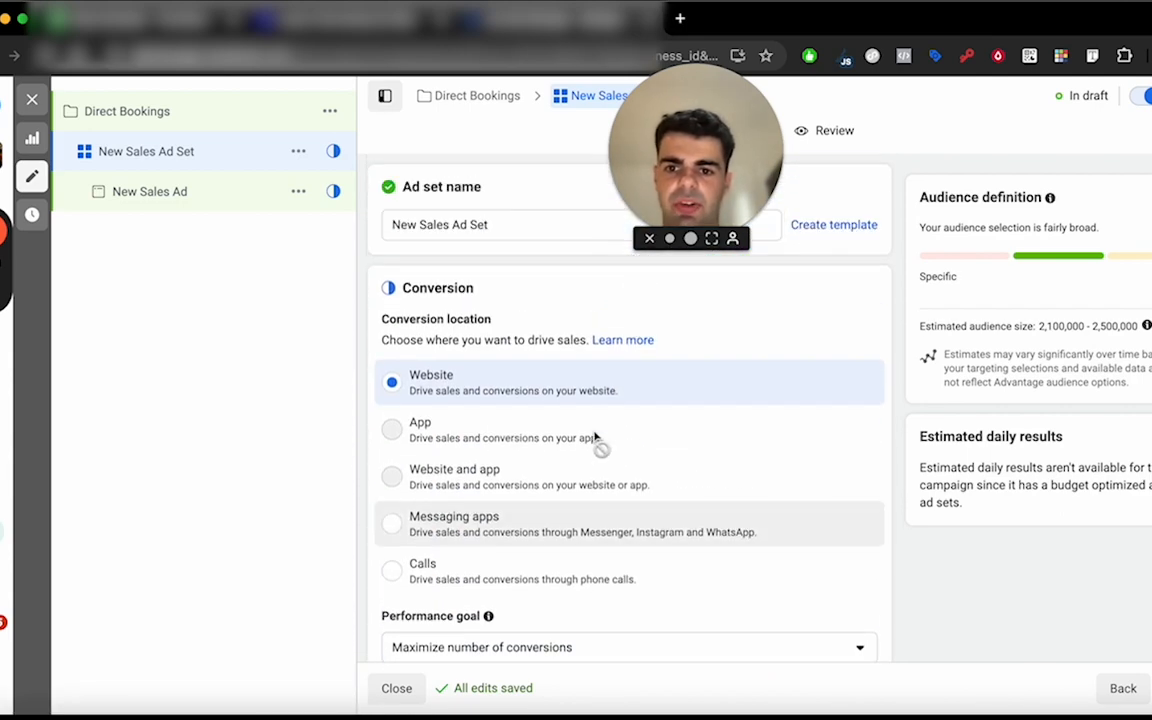
{"action": "triple_click", "coordinate": [425, 224]}
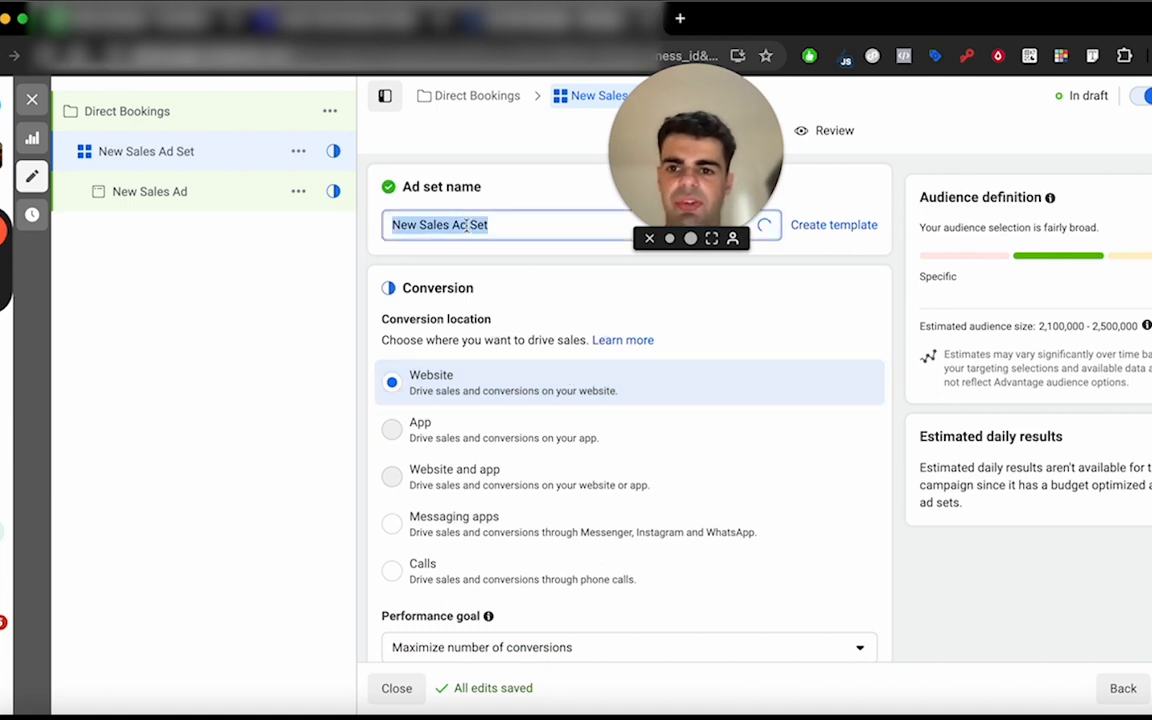
{"action": "type", "text": "S"}
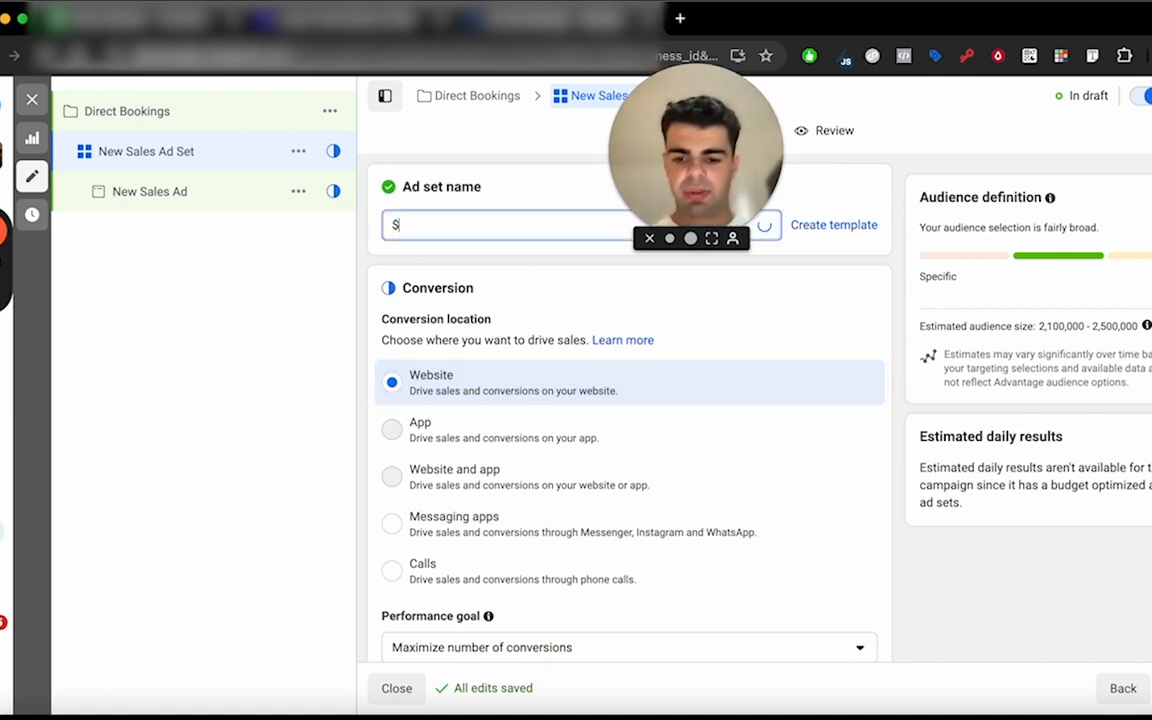
{"action": "type", "text": "49 "}
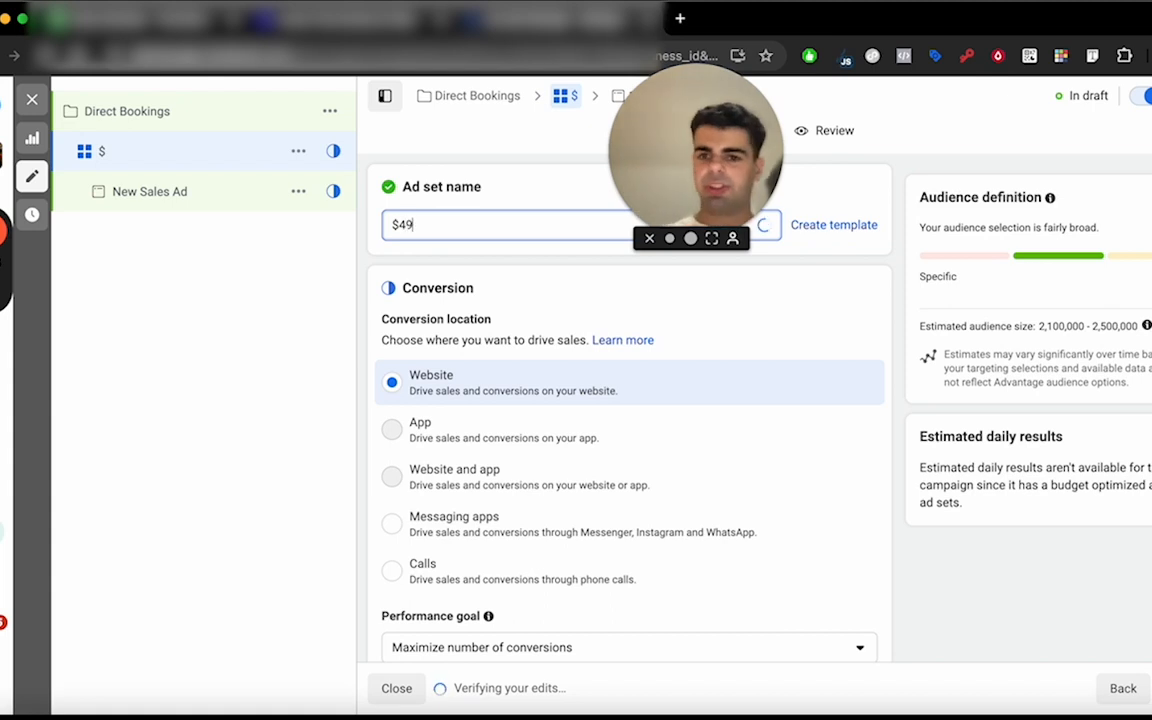
{"action": "type", "text": "lash sepcial"}
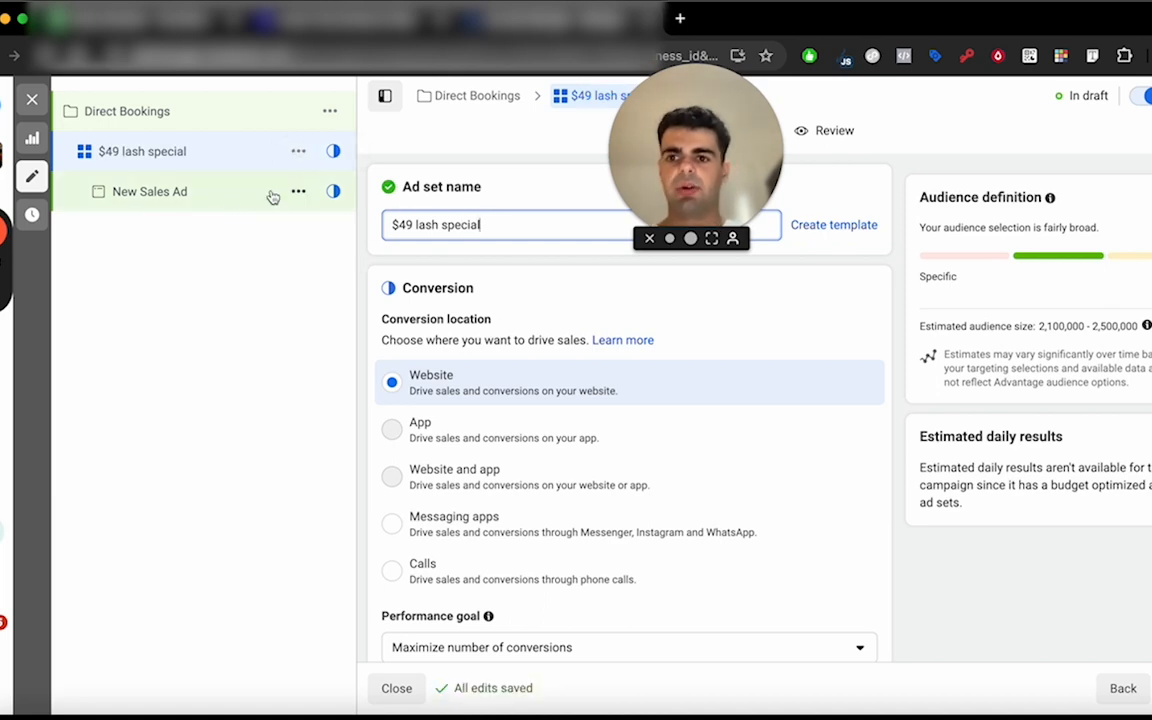
Open the New Sales Ad and review its creative source, format, multi-advertiser and media options.
{"action": "left_click", "coordinate": [211, 199]}
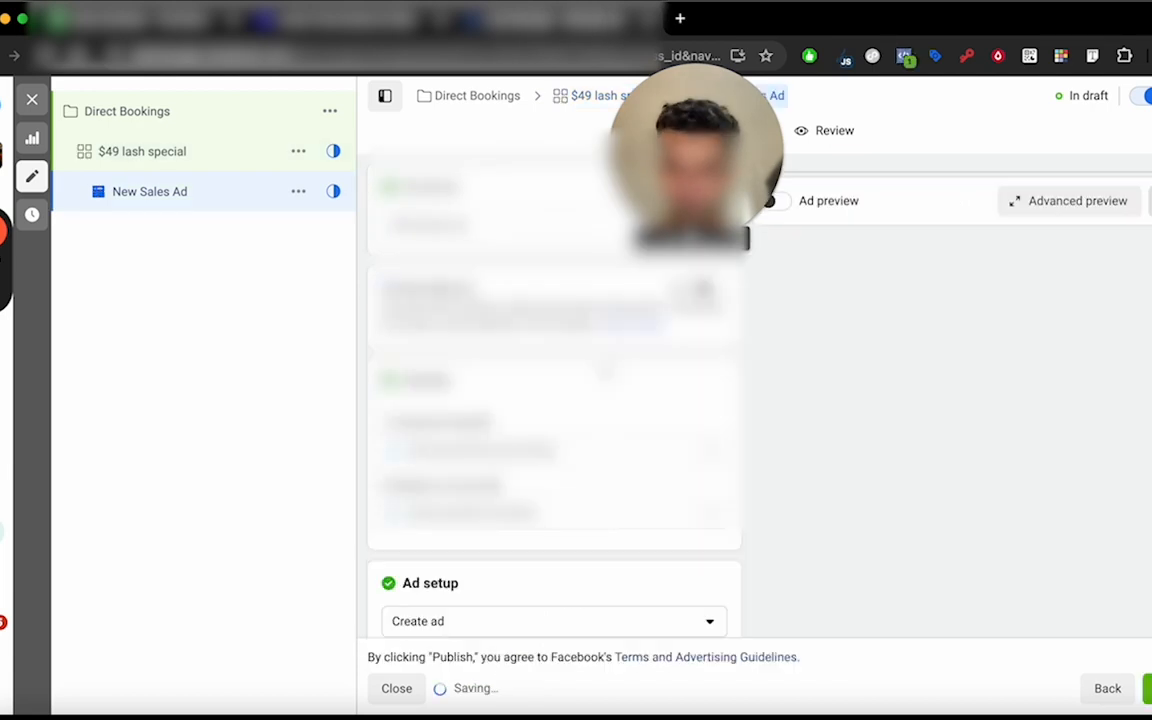
{"action": "scroll", "coordinate": [605, 373], "scroll_direction": "down", "scroll_amount": 5}
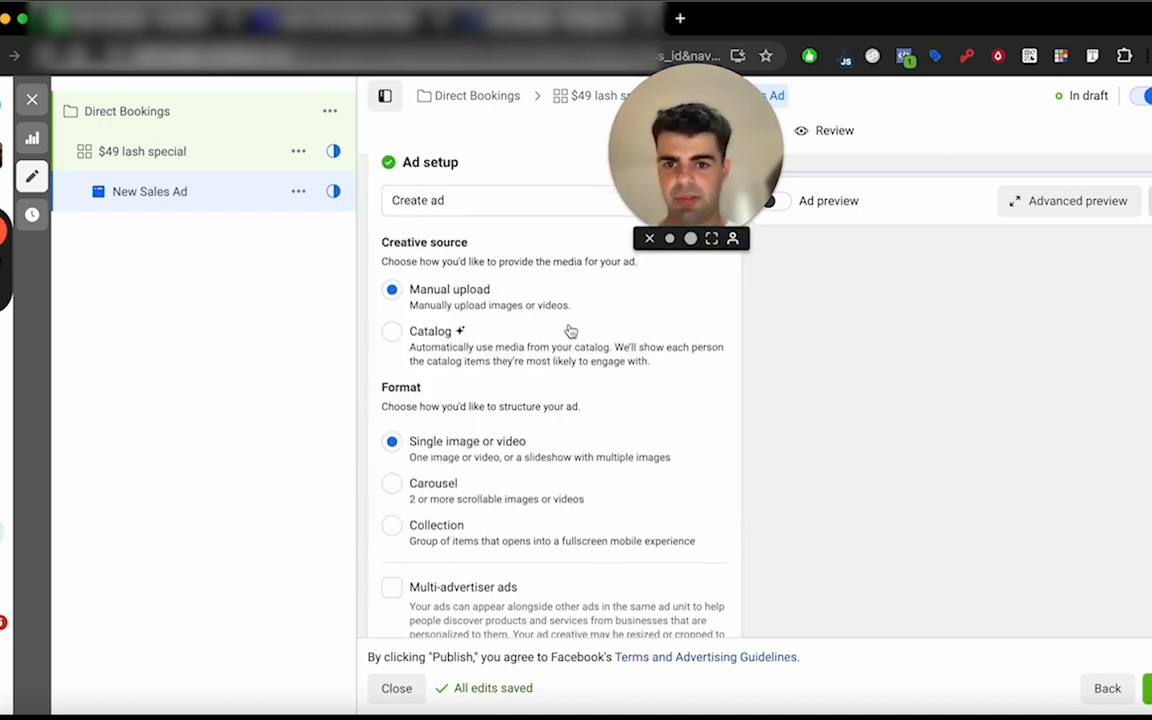
{"action": "scroll", "coordinate": [571, 331], "scroll_direction": "up", "scroll_amount": 1}
{"action": "scroll", "coordinate": [560, 322], "scroll_direction": "down", "scroll_amount": 1}
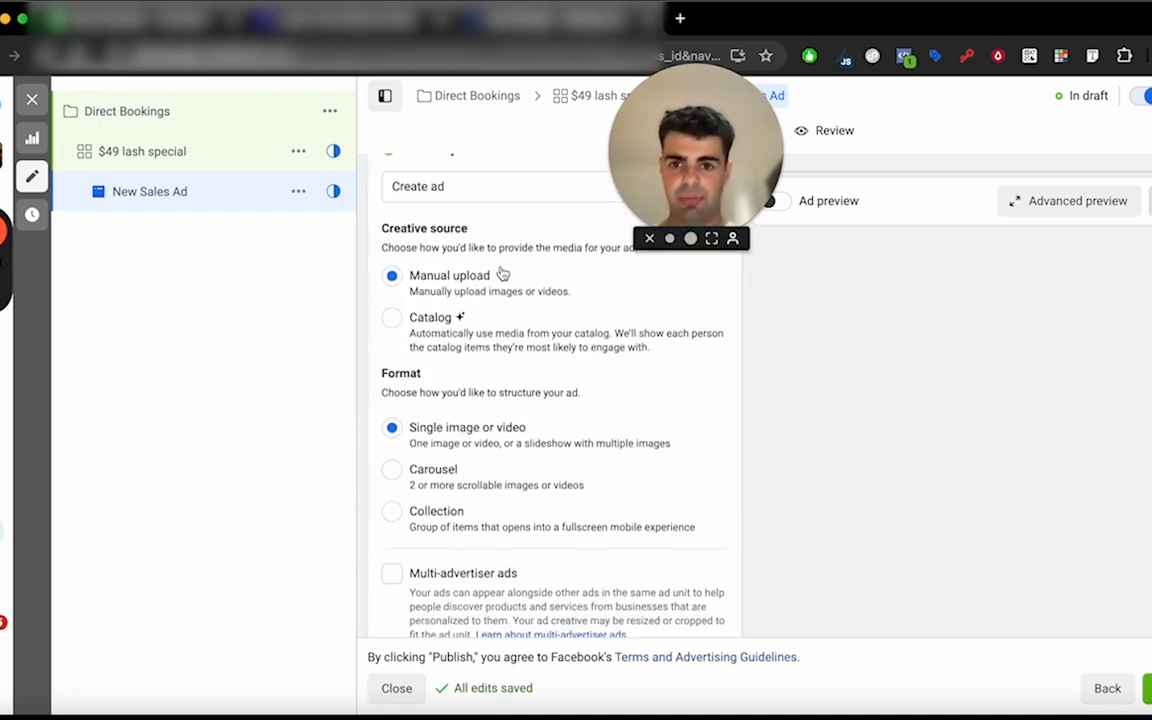
{"action": "scroll", "coordinate": [478, 355], "scroll_direction": "down", "scroll_amount": 2}
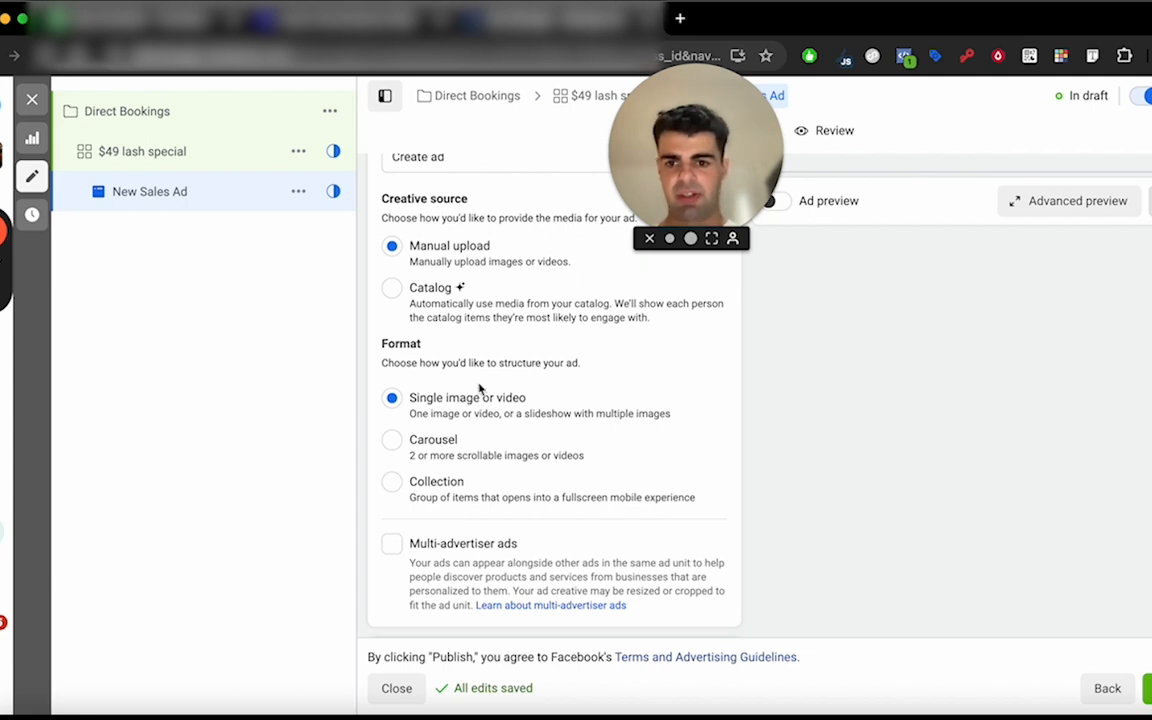
{"action": "scroll", "coordinate": [498, 363], "scroll_direction": "down", "scroll_amount": 3}
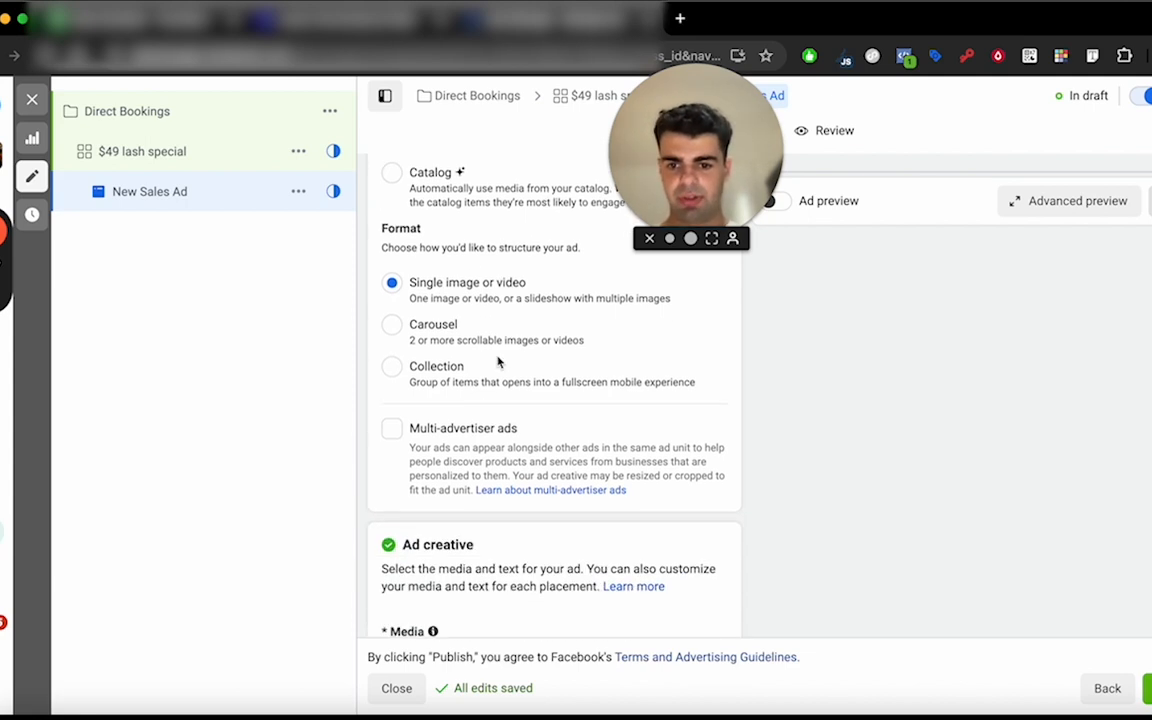
{"action": "scroll", "coordinate": [500, 360], "scroll_direction": "up", "scroll_amount": 3}
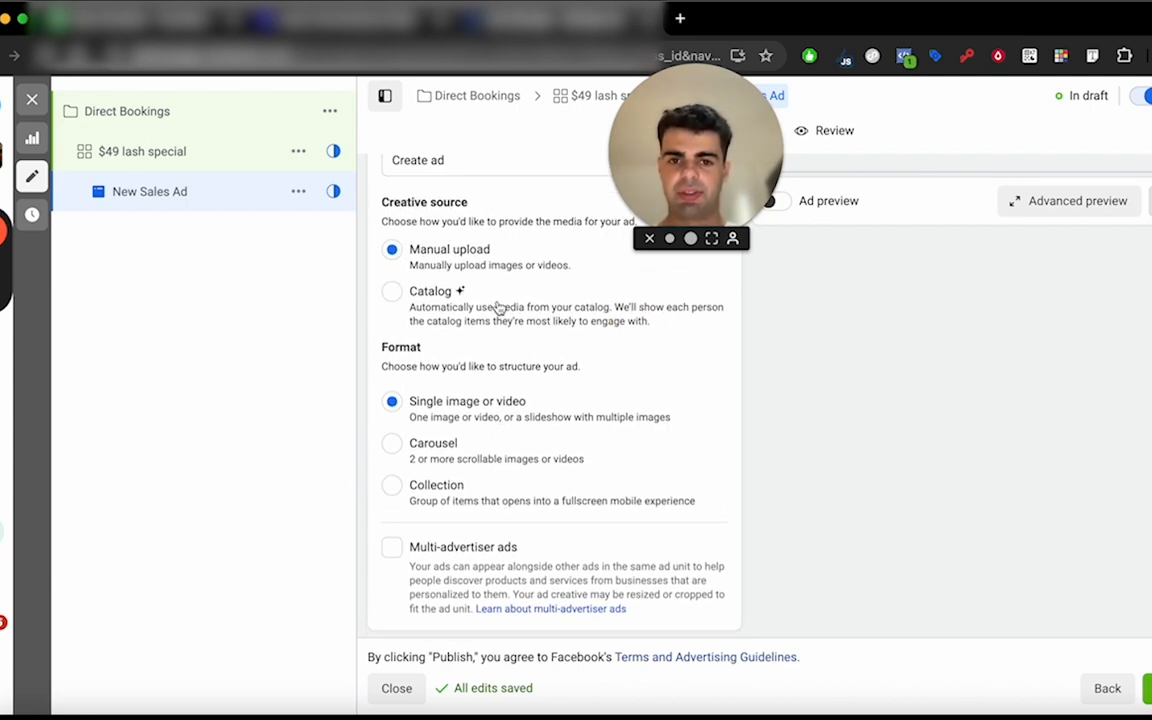
{"action": "scroll", "coordinate": [498, 308], "scroll_direction": "down", "scroll_amount": 5}
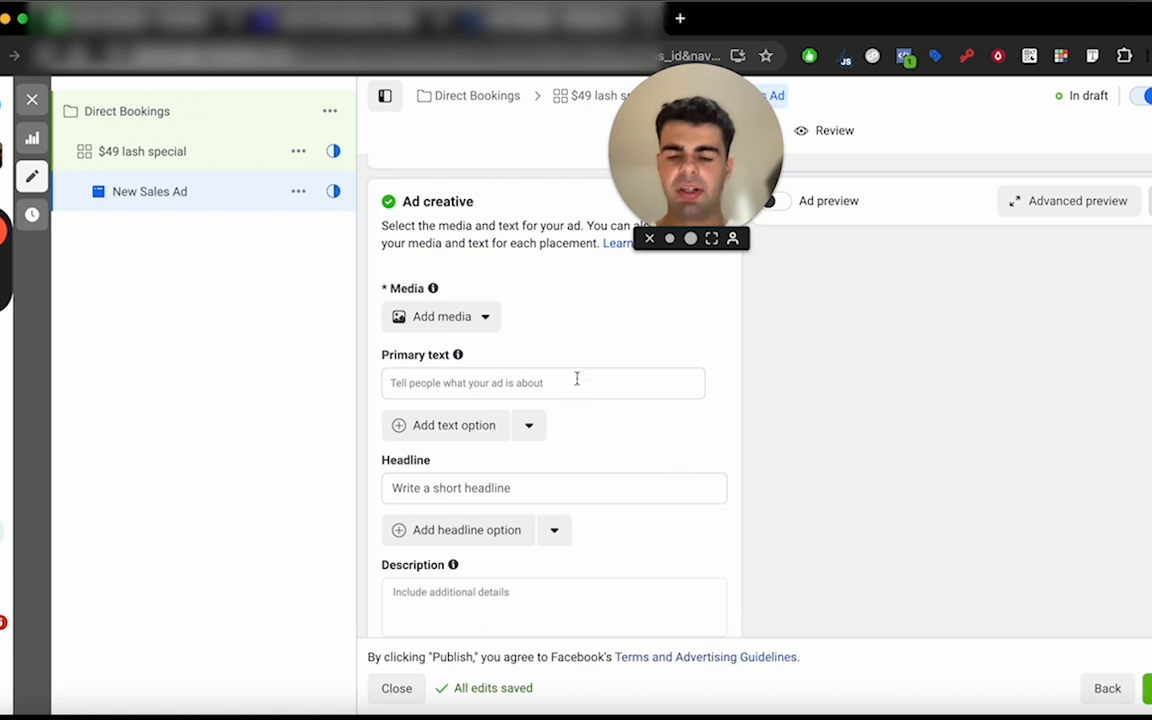
{"action": "left_click", "coordinate": [484, 318]}
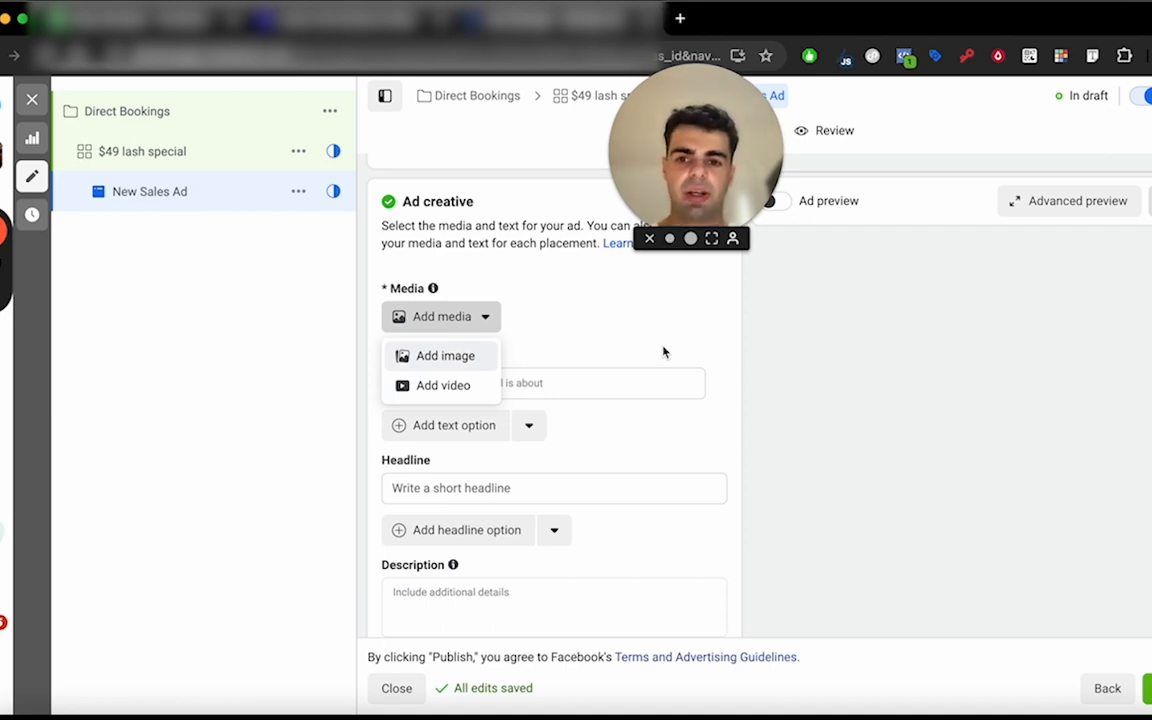
{"action": "left_click", "coordinate": [576, 361]}
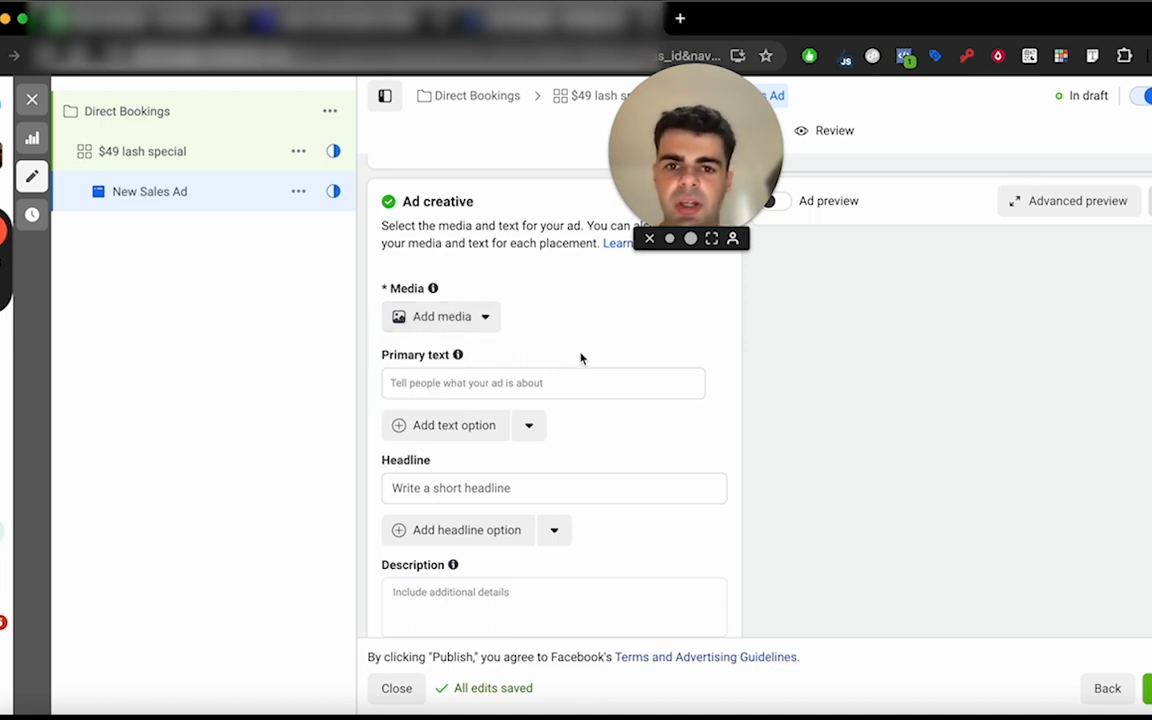
Look at the ad creative's headline field and open the primary text for editing.
{"action": "scroll", "coordinate": [515, 345], "scroll_direction": "down", "scroll_amount": 1}
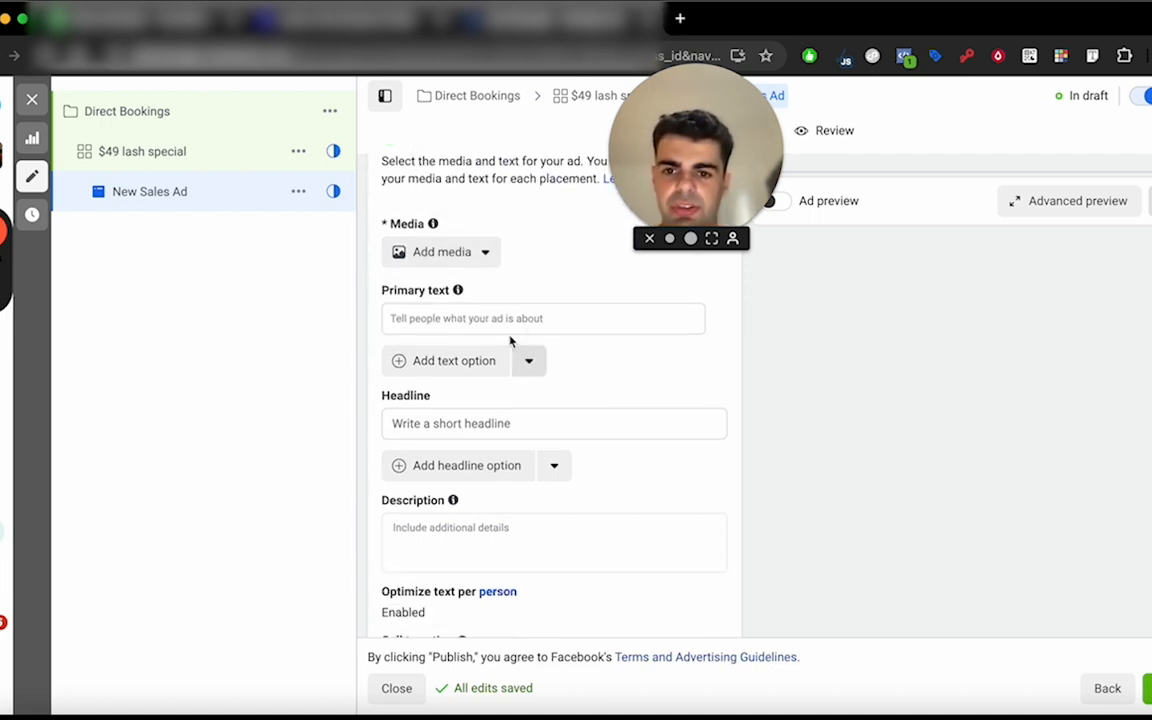
{"action": "left_click", "coordinate": [486, 318]}
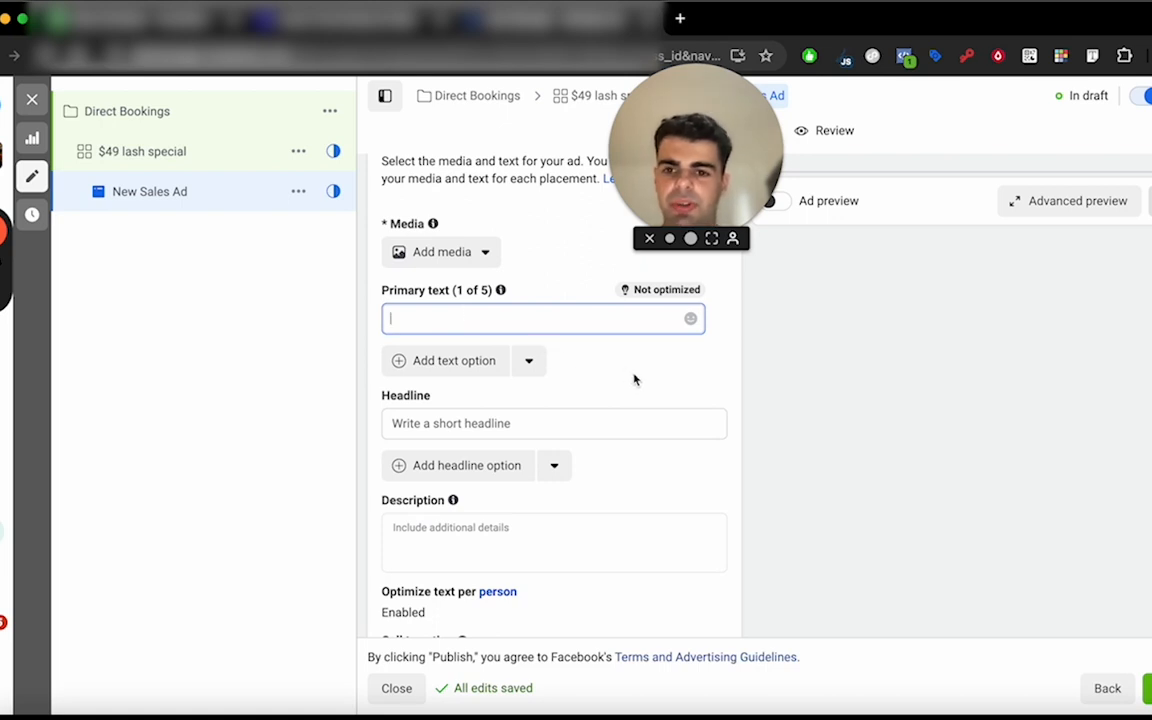
{"action": "left_click", "coordinate": [515, 420]}
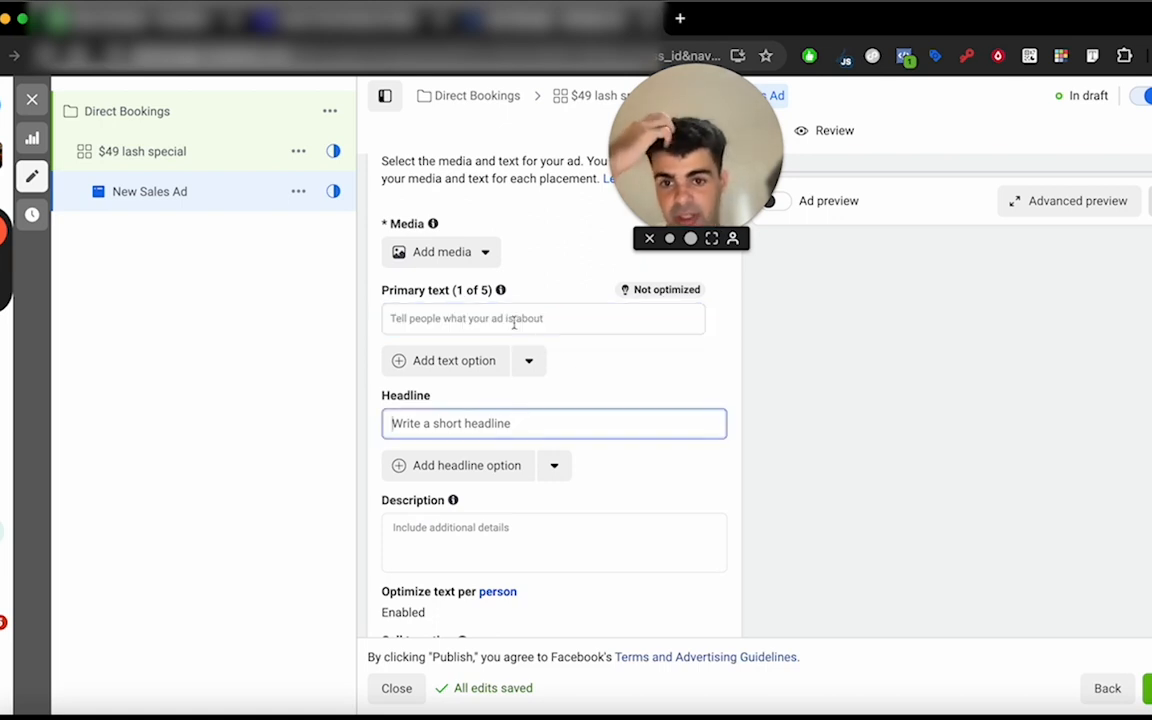
{"action": "left_click", "coordinate": [458, 321]}
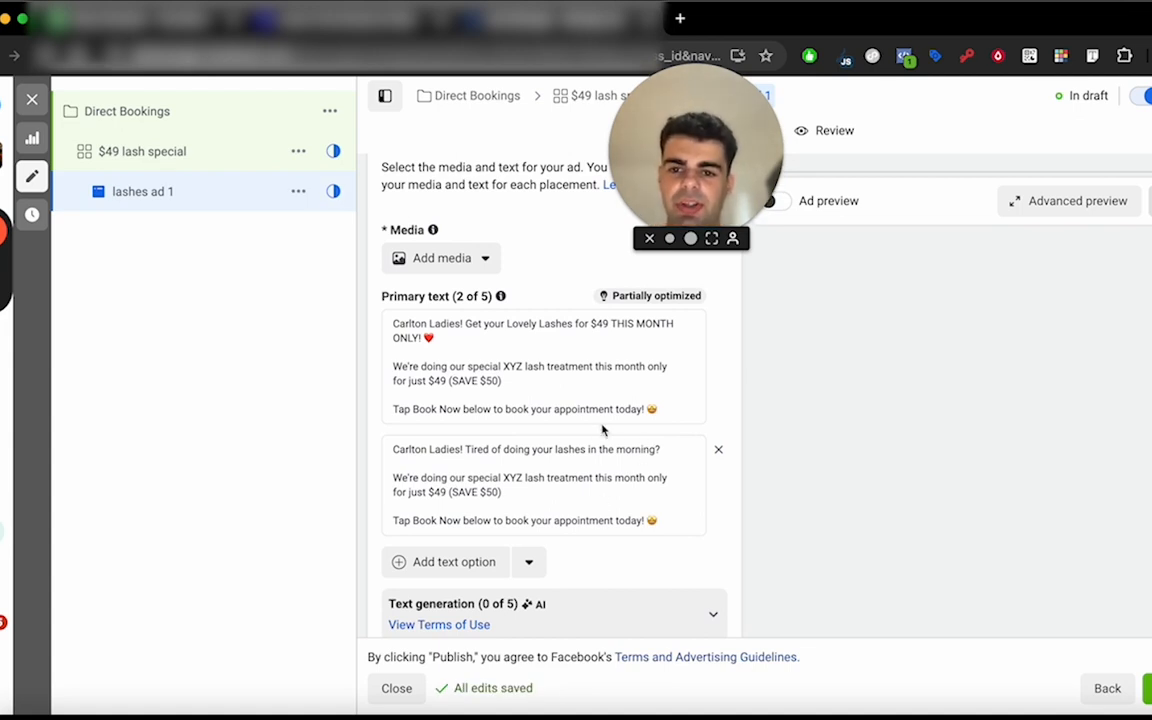
Review the primary texts and headlines of lashes ad 1, focusing on the opening line of the second primary text.
{"action": "scroll", "coordinate": [690, 372], "scroll_direction": "down", "scroll_amount": 1}
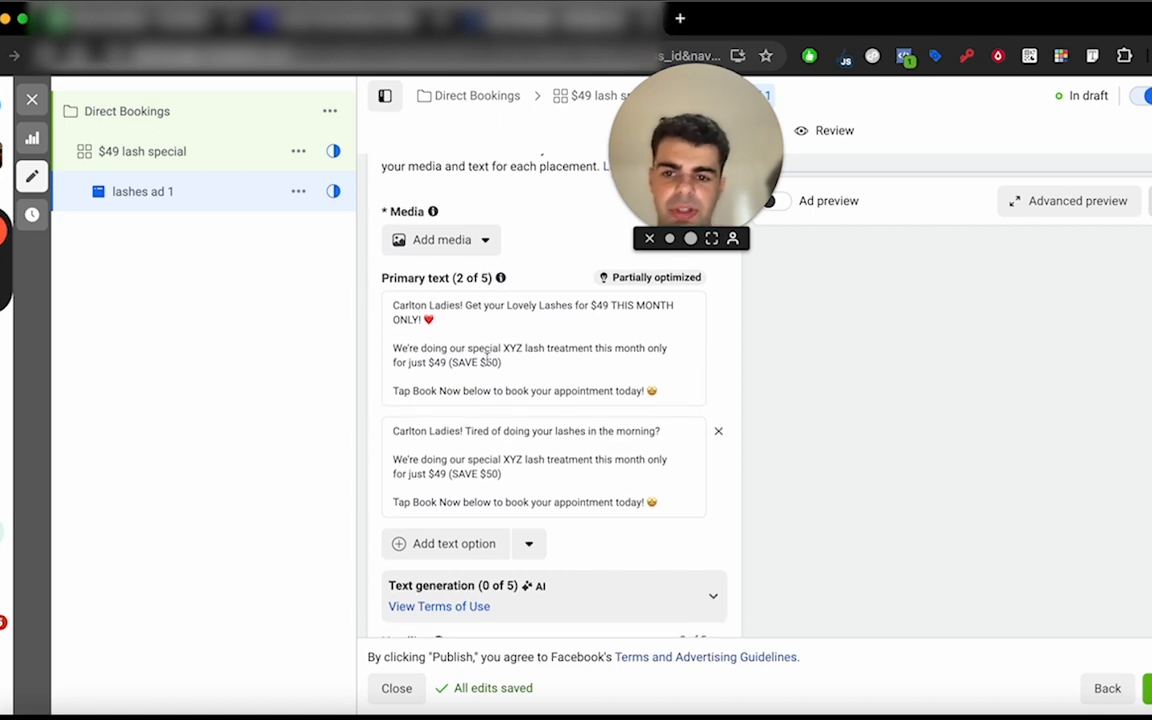
{"action": "scroll", "coordinate": [487, 355], "scroll_direction": "down", "scroll_amount": 5}
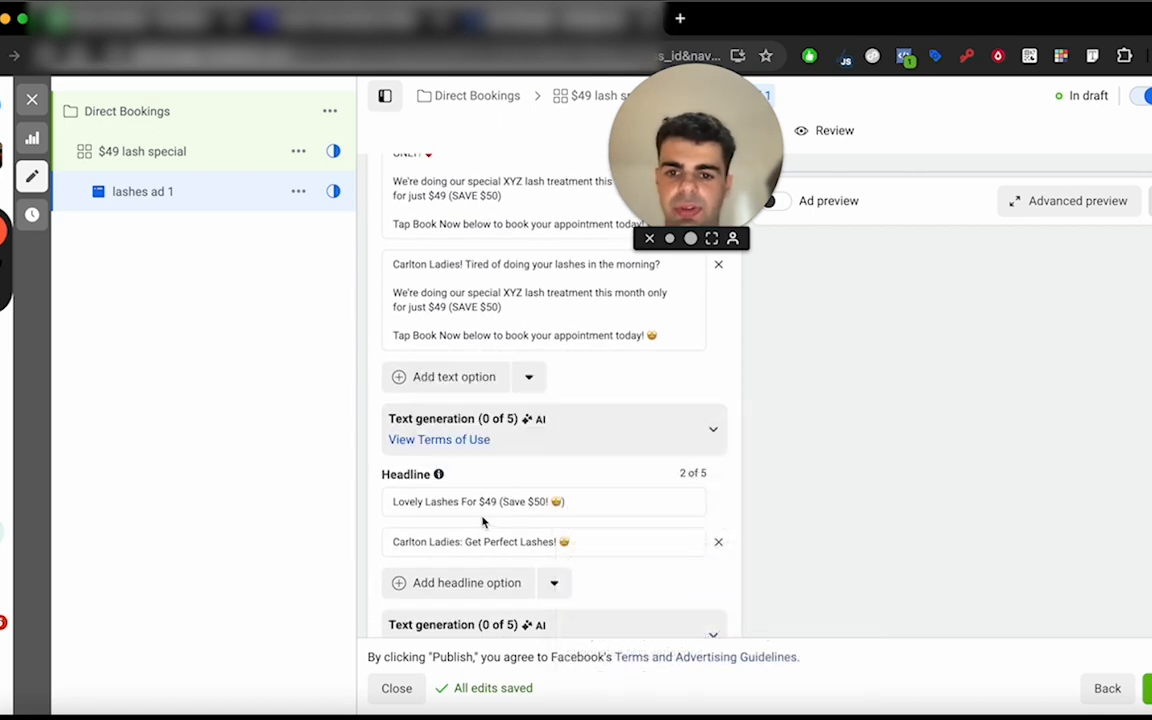
{"action": "scroll", "coordinate": [581, 347], "scroll_direction": "up", "scroll_amount": 5}
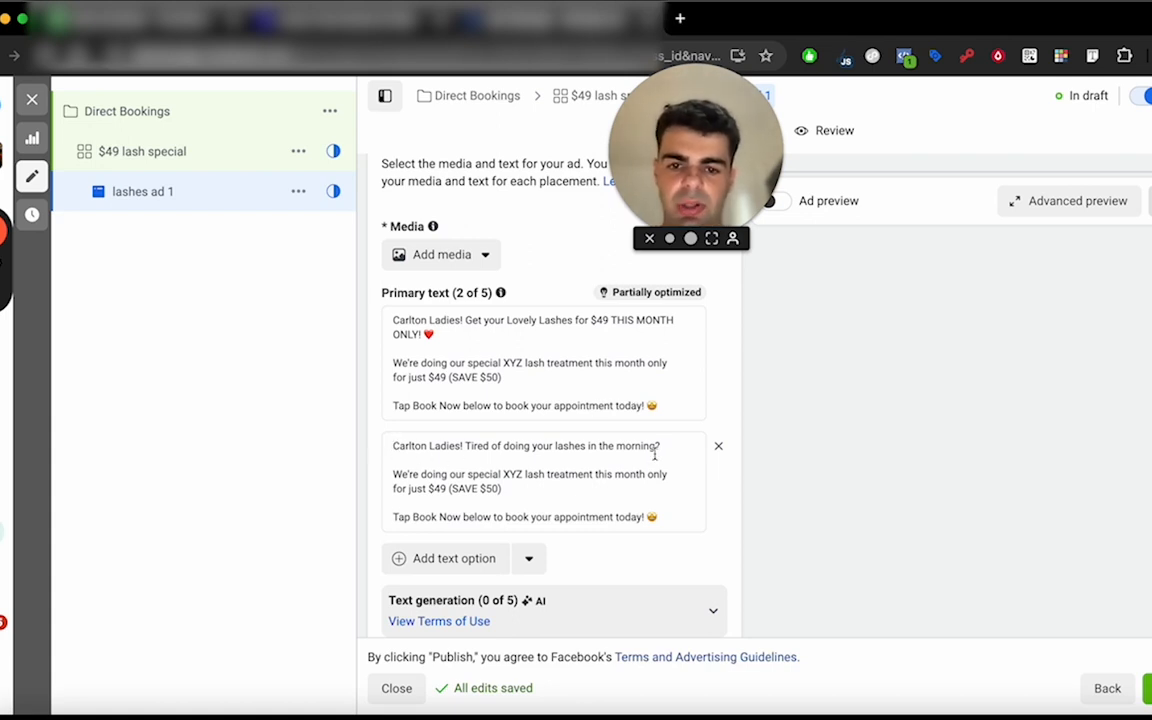
{"action": "left_click_drag", "start_coordinate": [669, 447], "coordinate": [419, 447]}
{"action": "left_click", "coordinate": [416, 448]}
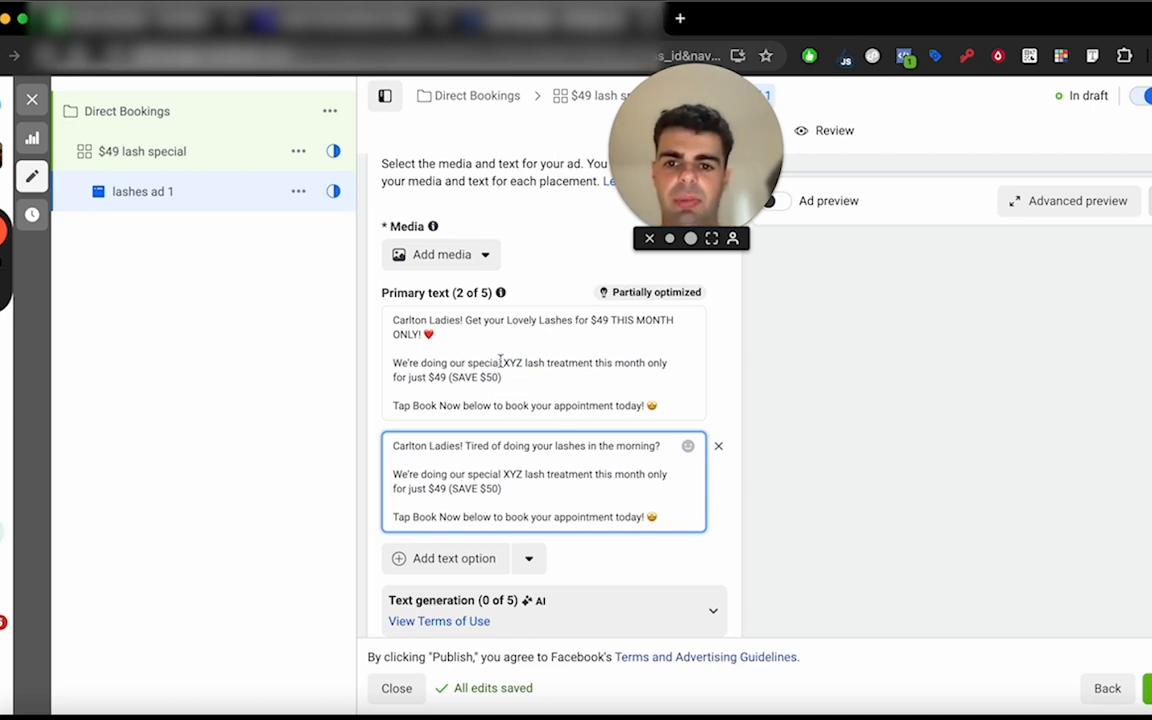
Review the body of the first primary text and the two headlines of lashes ad 1.
{"action": "left_click_drag", "start_coordinate": [668, 400], "coordinate": [386, 324]}
{"action": "left_click", "coordinate": [434, 363]}
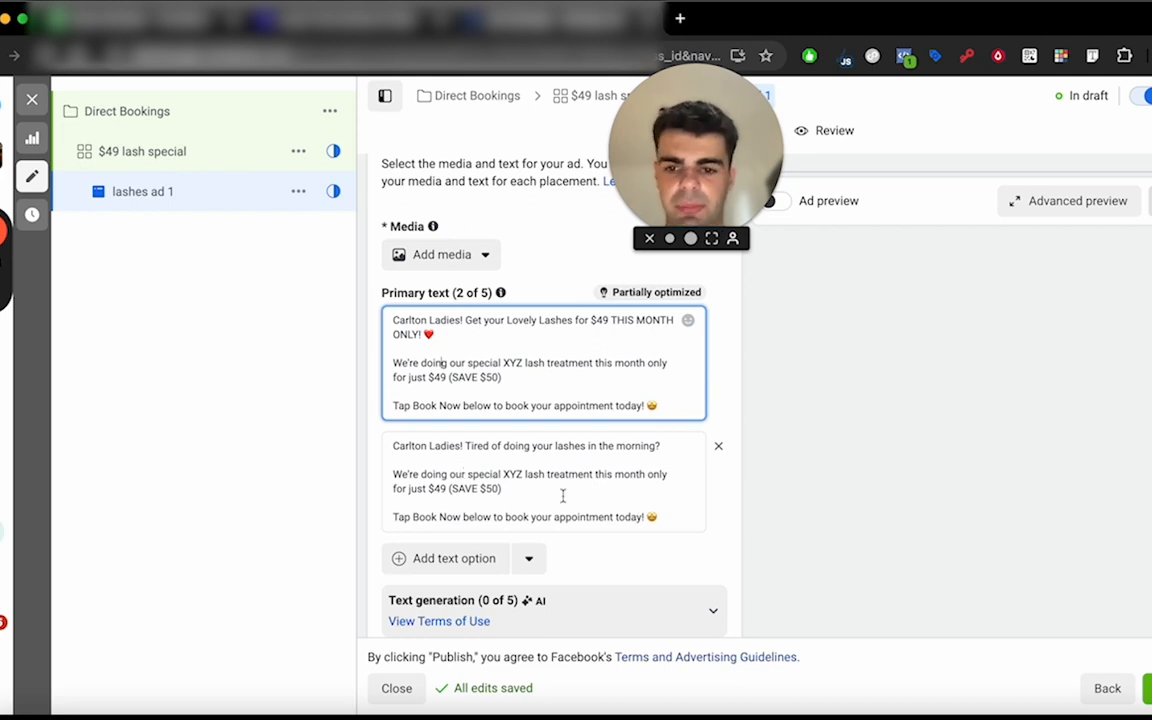
{"action": "scroll", "coordinate": [589, 514], "scroll_direction": "down", "scroll_amount": 1}
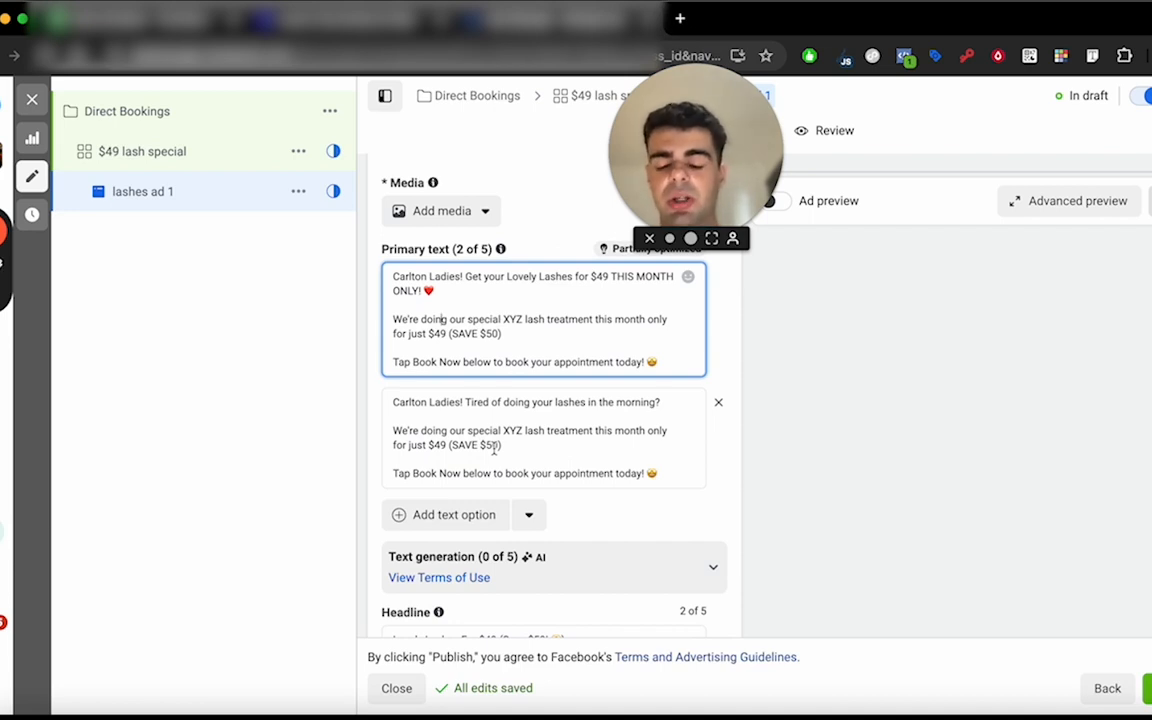
{"action": "scroll", "coordinate": [540, 458], "scroll_direction": "down", "scroll_amount": 1}
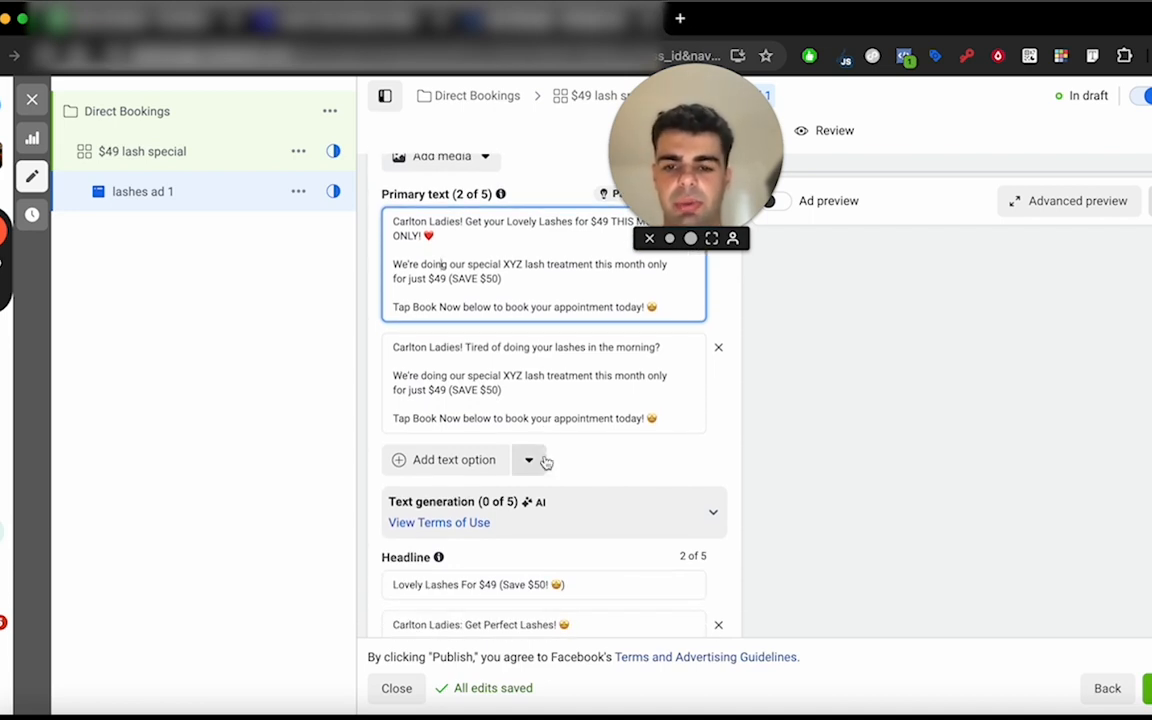
{"action": "scroll", "coordinate": [661, 437], "scroll_direction": "down", "scroll_amount": 5}
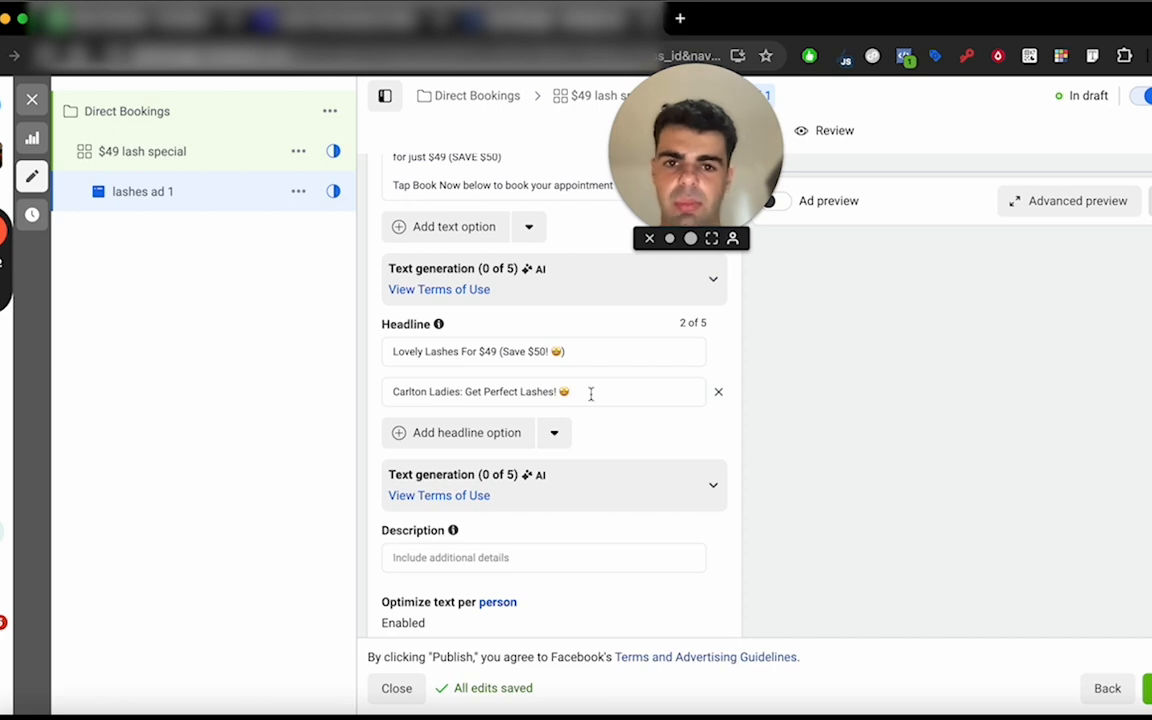
{"action": "scroll", "coordinate": [591, 396], "scroll_direction": "down", "scroll_amount": 1}
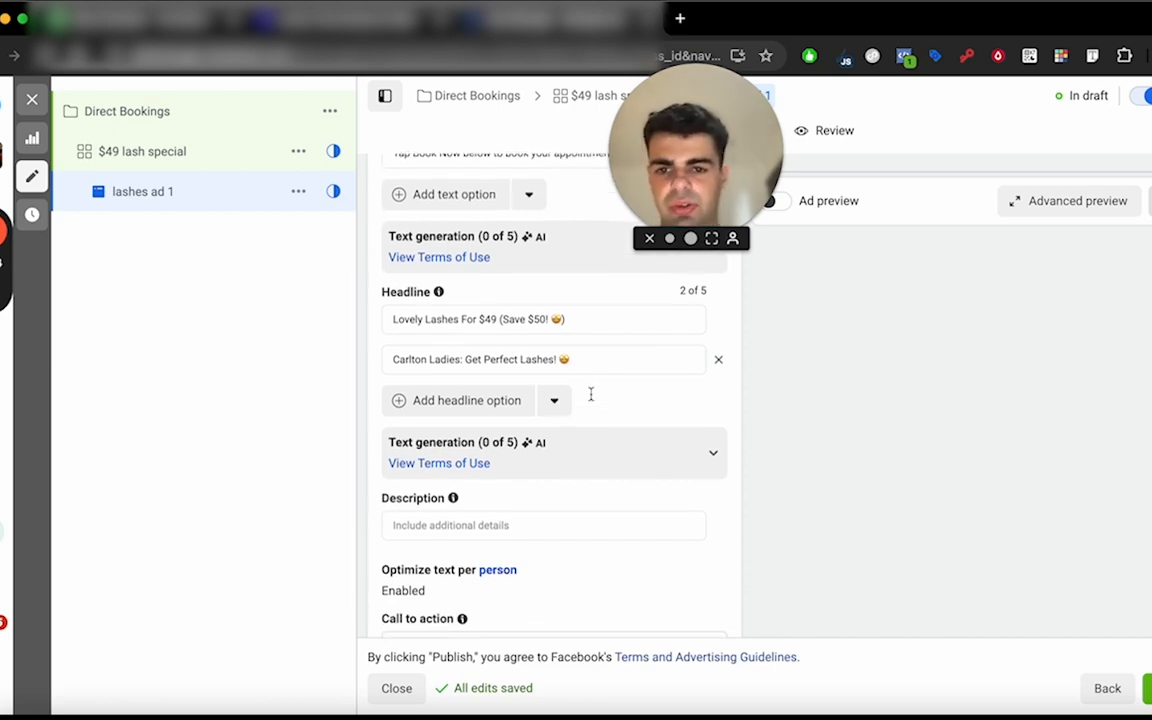
{"action": "scroll", "coordinate": [591, 400], "scroll_direction": "down", "scroll_amount": 2}
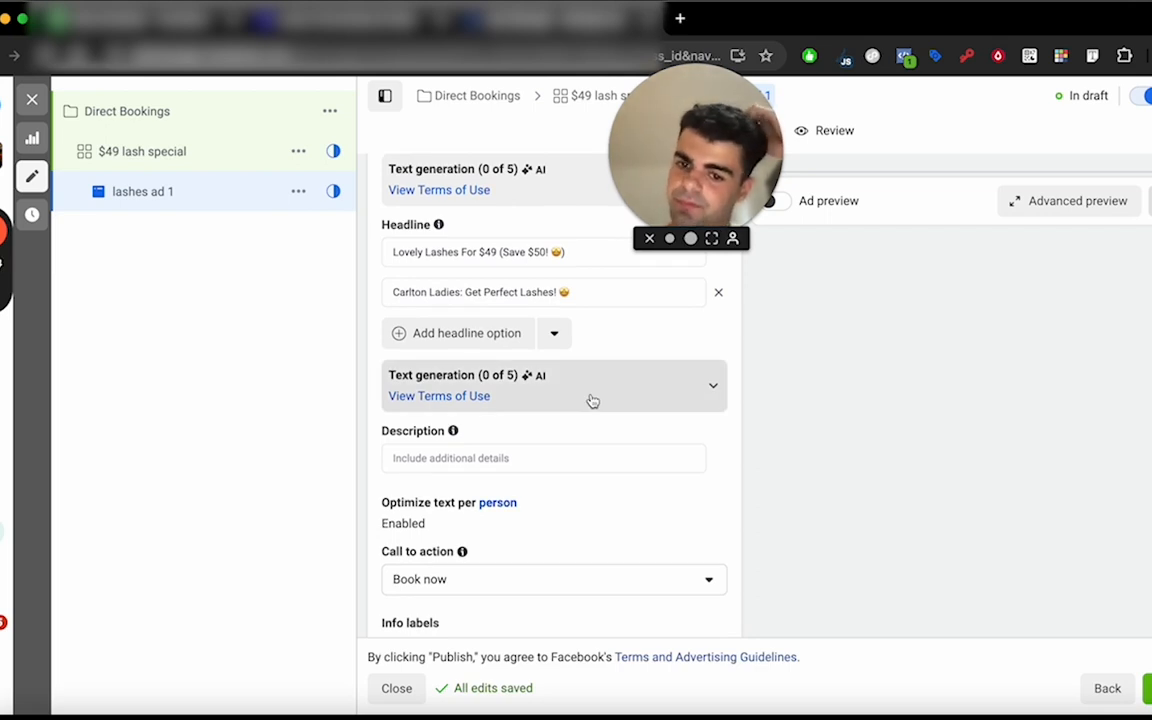
Review the ad's description, text optimization, call to action, info labels and website destination fields.
{"action": "scroll", "coordinate": [590, 401], "scroll_direction": "down", "scroll_amount": 3}
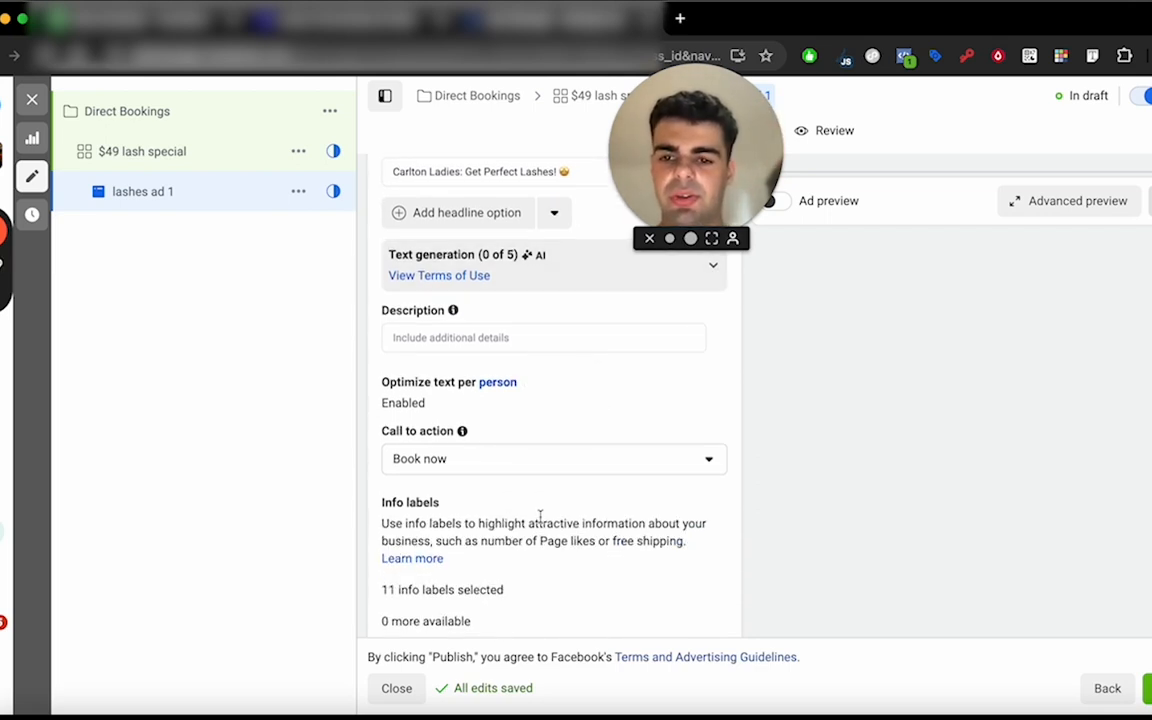
{"action": "scroll", "coordinate": [540, 515], "scroll_direction": "down", "scroll_amount": 1}
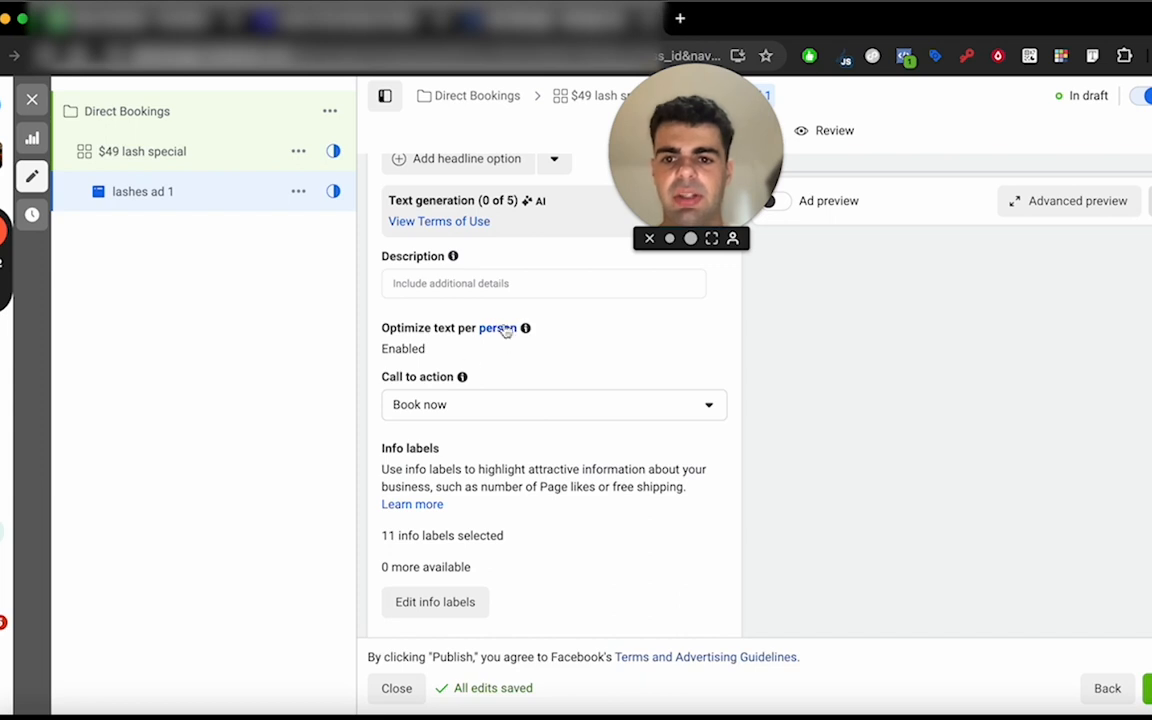
{"action": "scroll", "coordinate": [424, 385], "scroll_direction": "down", "scroll_amount": 1}
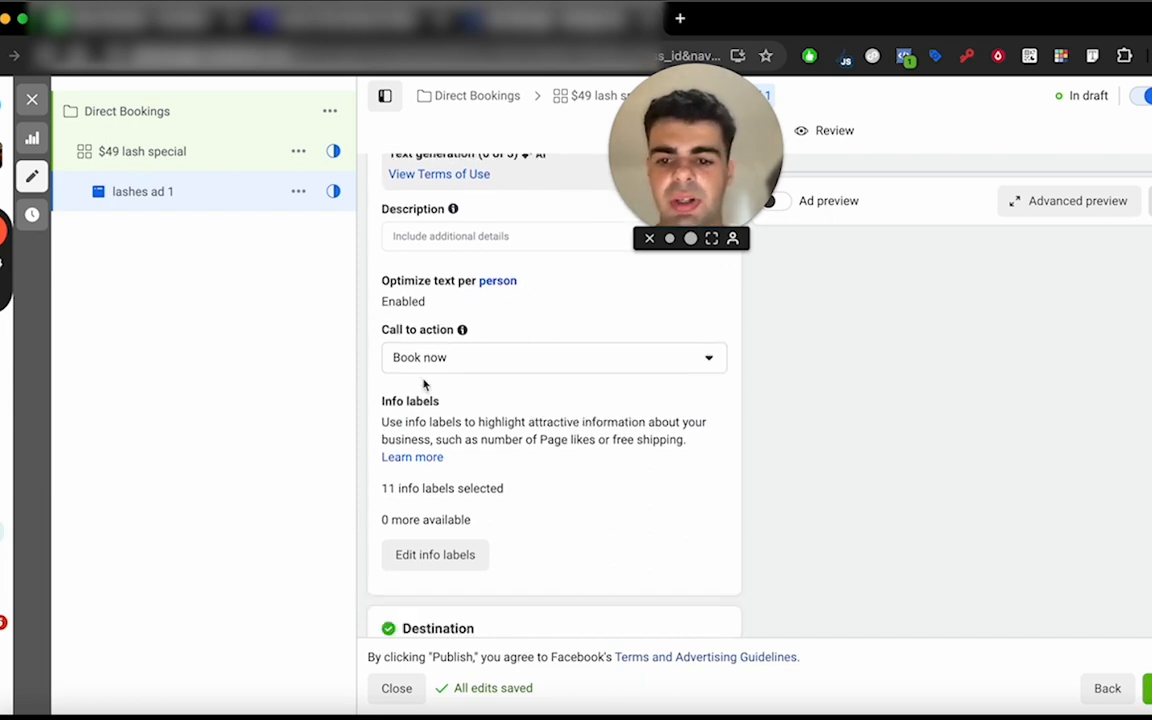
{"action": "scroll", "coordinate": [424, 386], "scroll_direction": "down", "scroll_amount": 6}
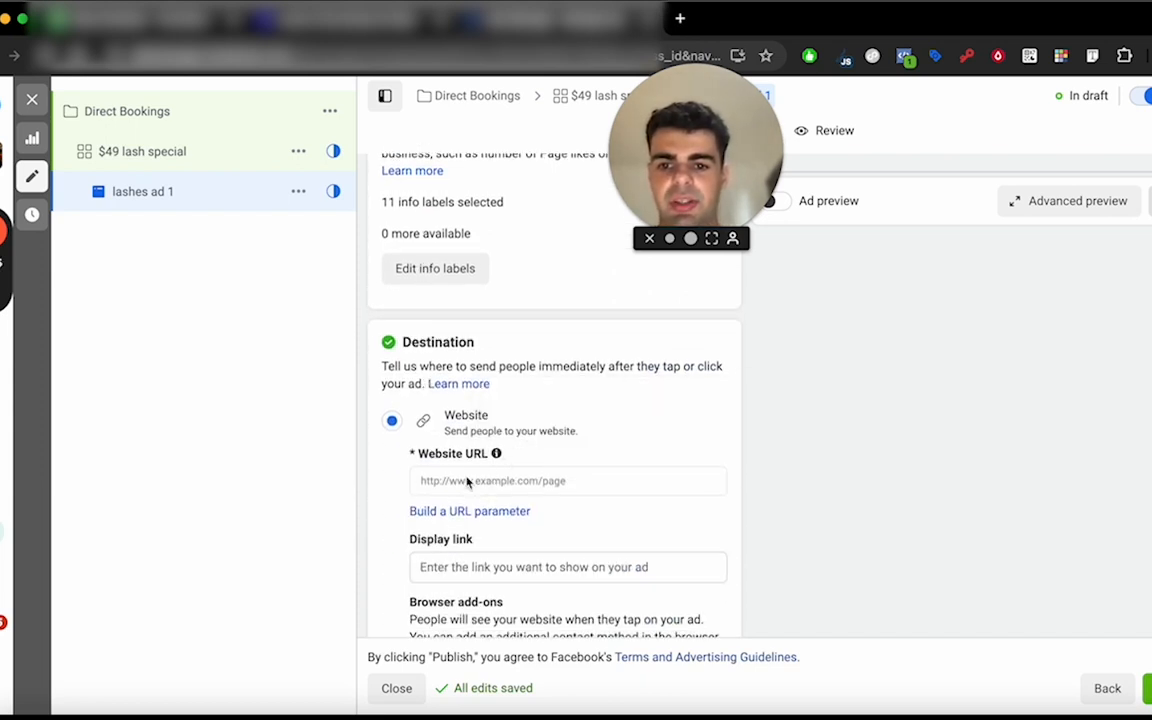
{"action": "scroll", "coordinate": [528, 476], "scroll_direction": "down", "scroll_amount": 5}
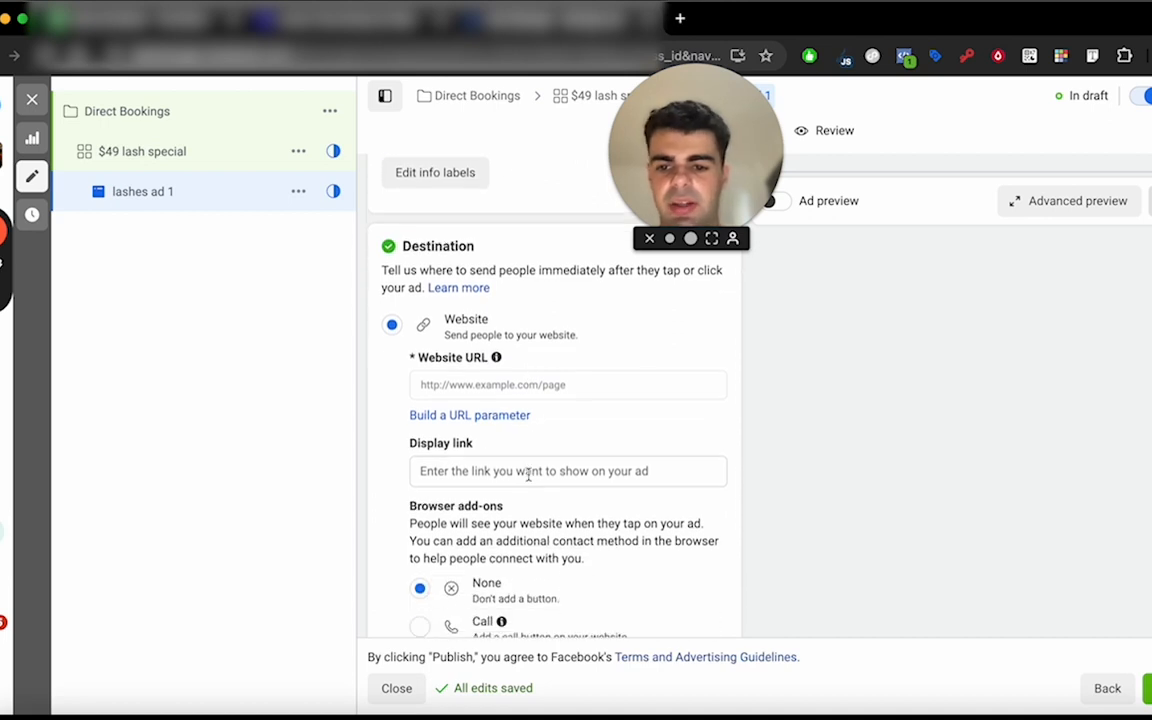
Look at the actions available for lashes ad 1, such as Duplicate, and close the list without choosing one.
{"action": "scroll", "coordinate": [540, 482], "scroll_direction": "up", "scroll_amount": 3}
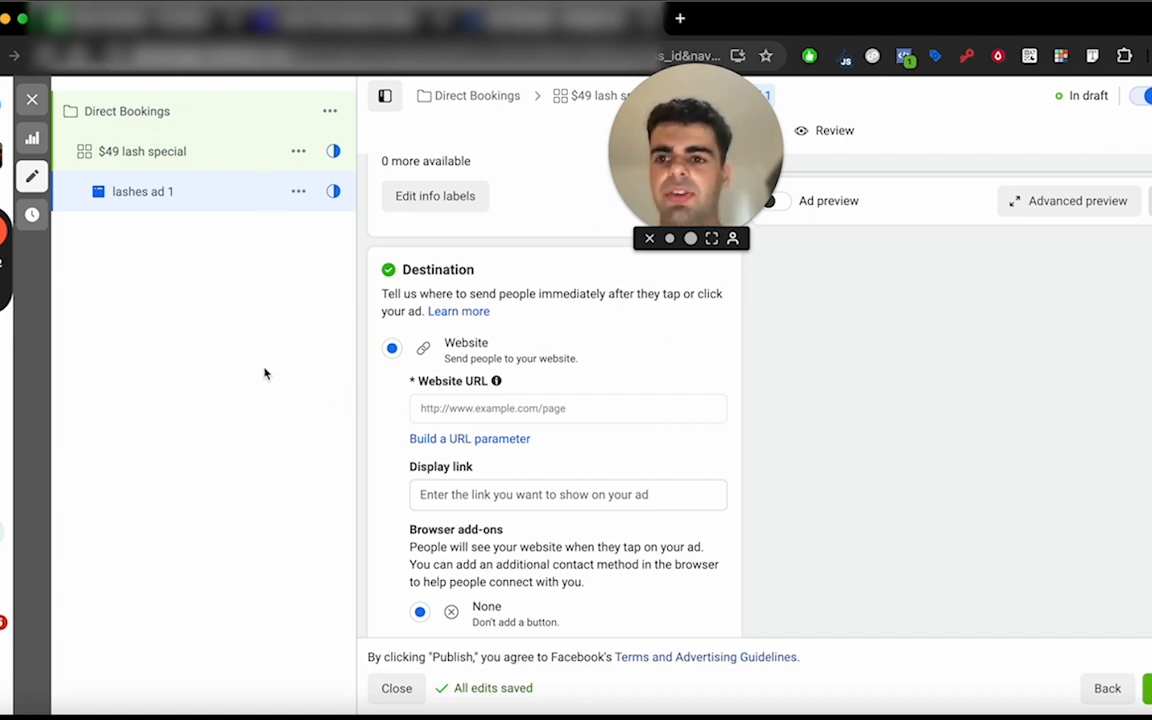
{"action": "left_click", "coordinate": [297, 196]}
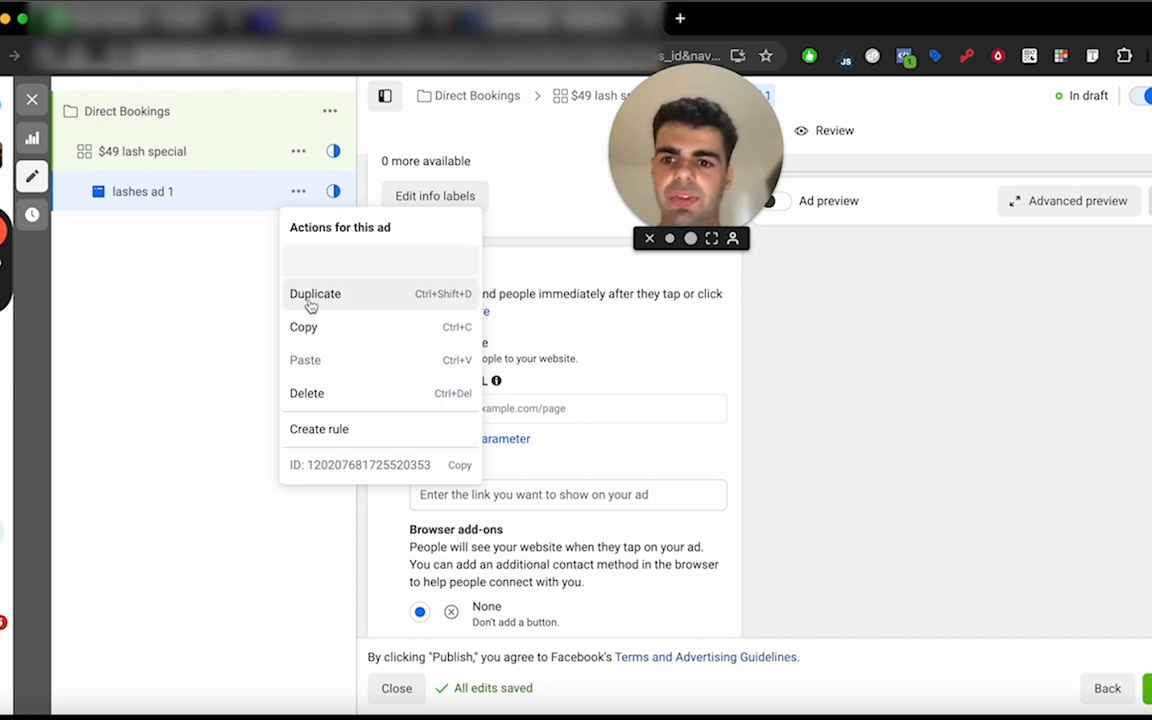
{"action": "left_click", "coordinate": [237, 345]}
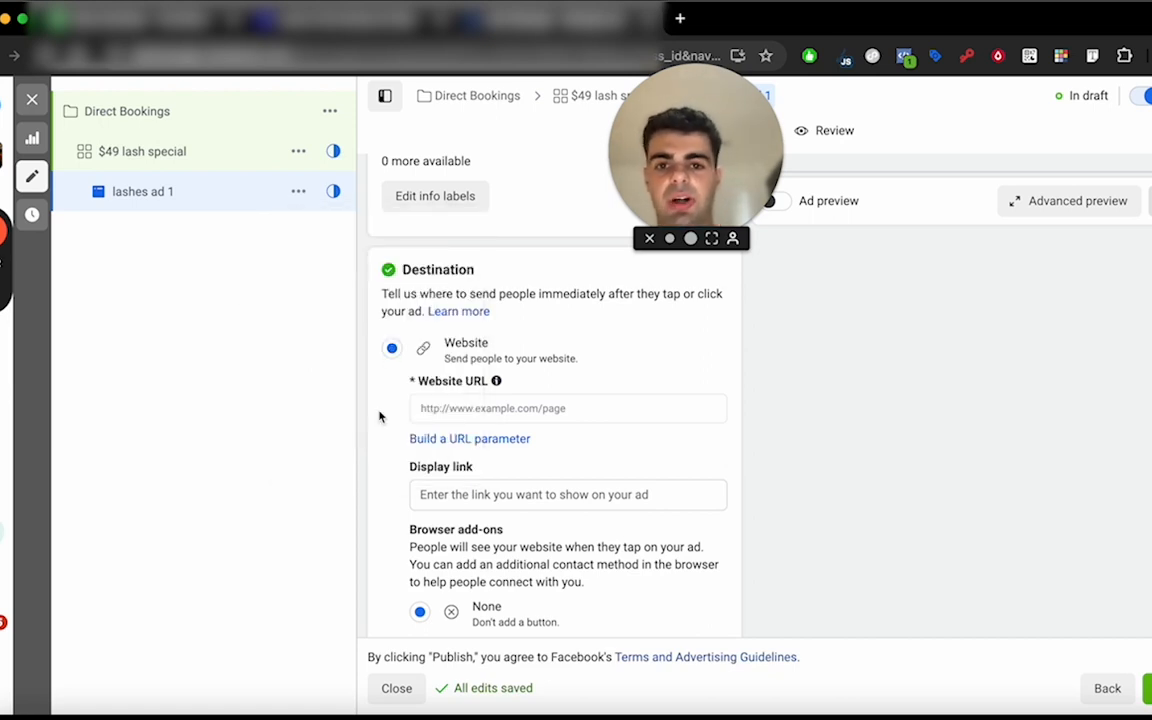
Return to the ad creative and read the help notes for primary text and AI text generation.
{"action": "scroll", "coordinate": [428, 361], "scroll_direction": "up", "scroll_amount": 6}
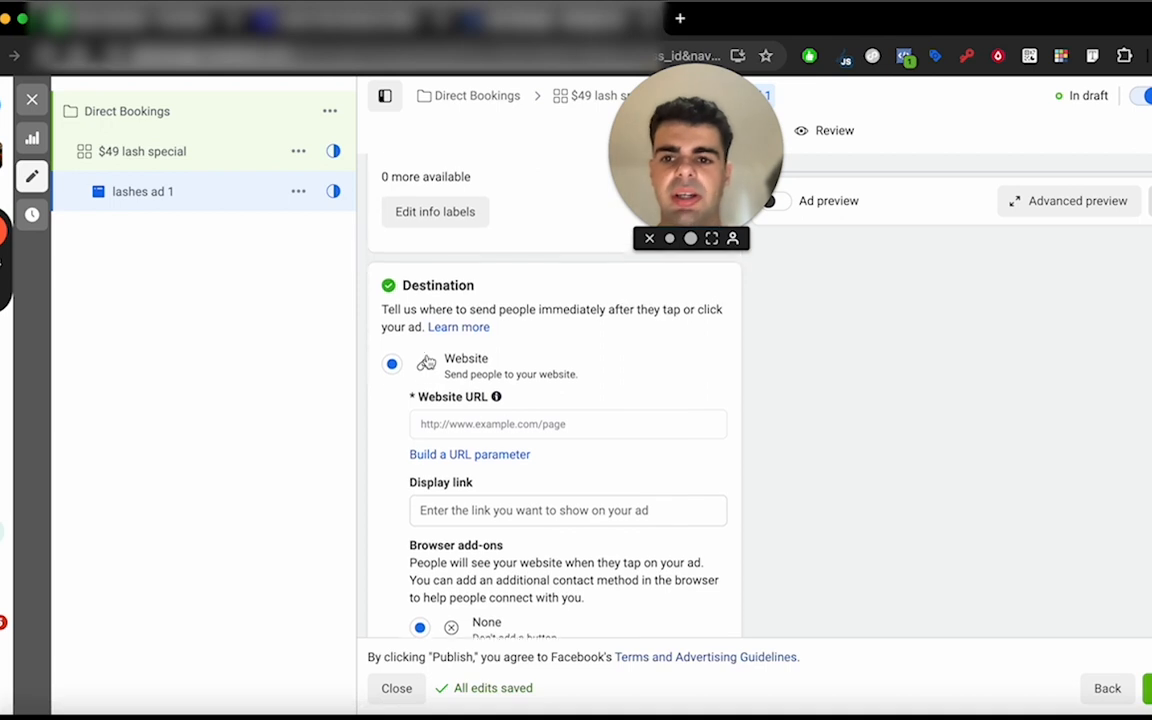
{"action": "scroll", "coordinate": [428, 361], "scroll_direction": "up", "scroll_amount": 8}
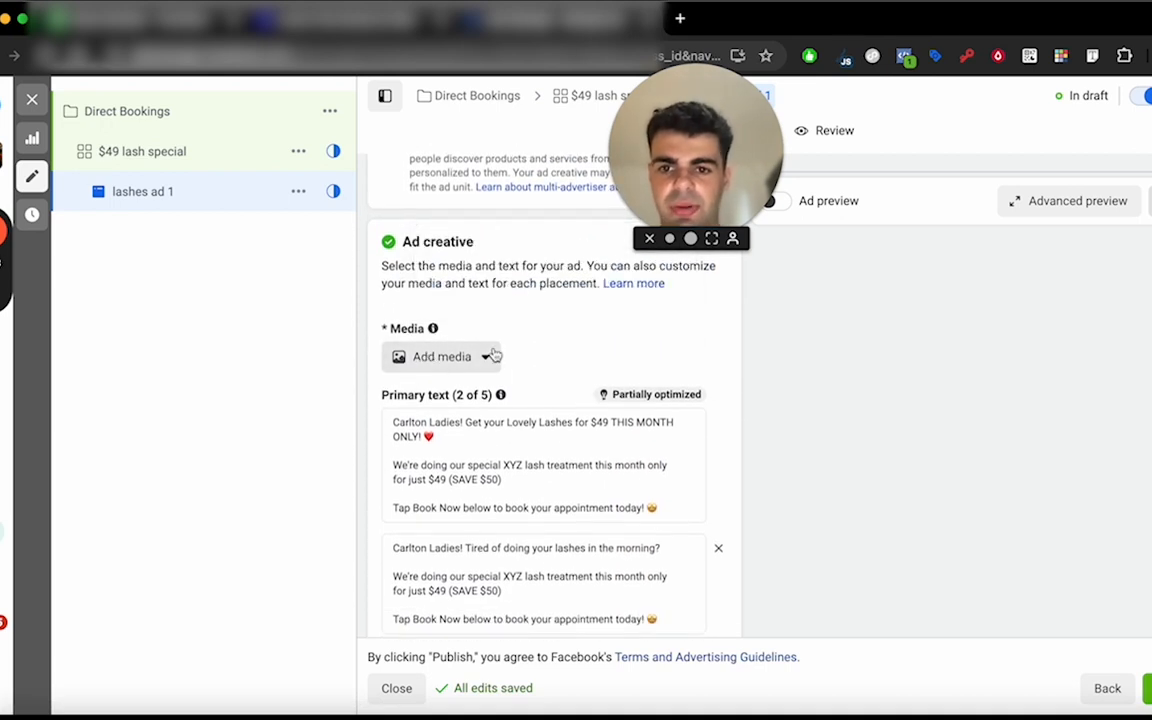
{"action": "mouse_move", "coordinate": [502, 395]}
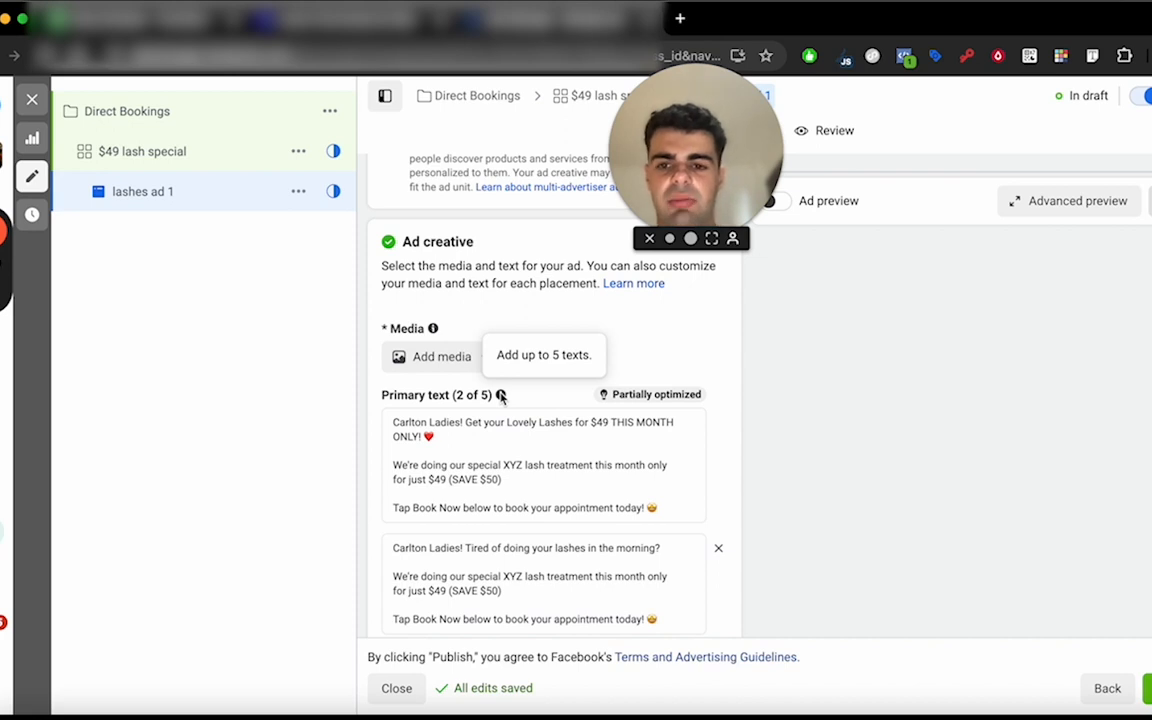
{"action": "scroll", "coordinate": [460, 420], "scroll_direction": "down", "scroll_amount": 5}
{"action": "mouse_move", "coordinate": [418, 500]}
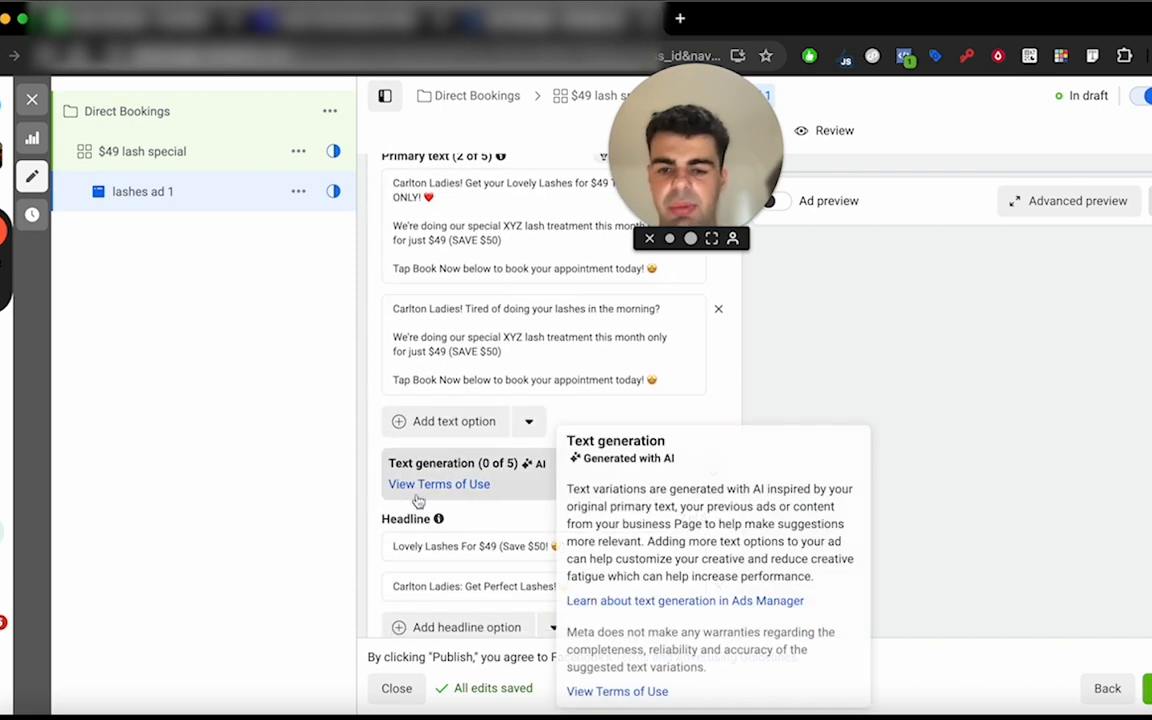
Review the media and primary text options, look at the AI text variations, and collapse the primary text's Text generation section.
{"action": "scroll", "coordinate": [494, 296], "scroll_direction": "up", "scroll_amount": 1}
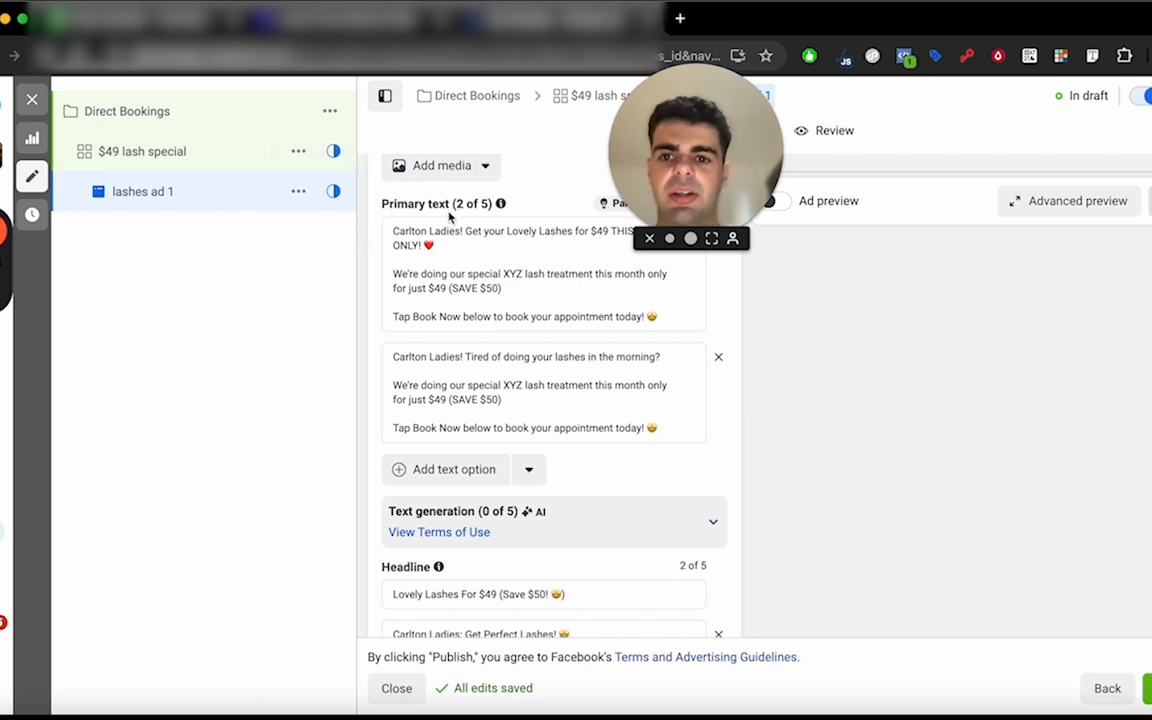
{"action": "scroll", "coordinate": [455, 216], "scroll_direction": "up", "scroll_amount": 1}
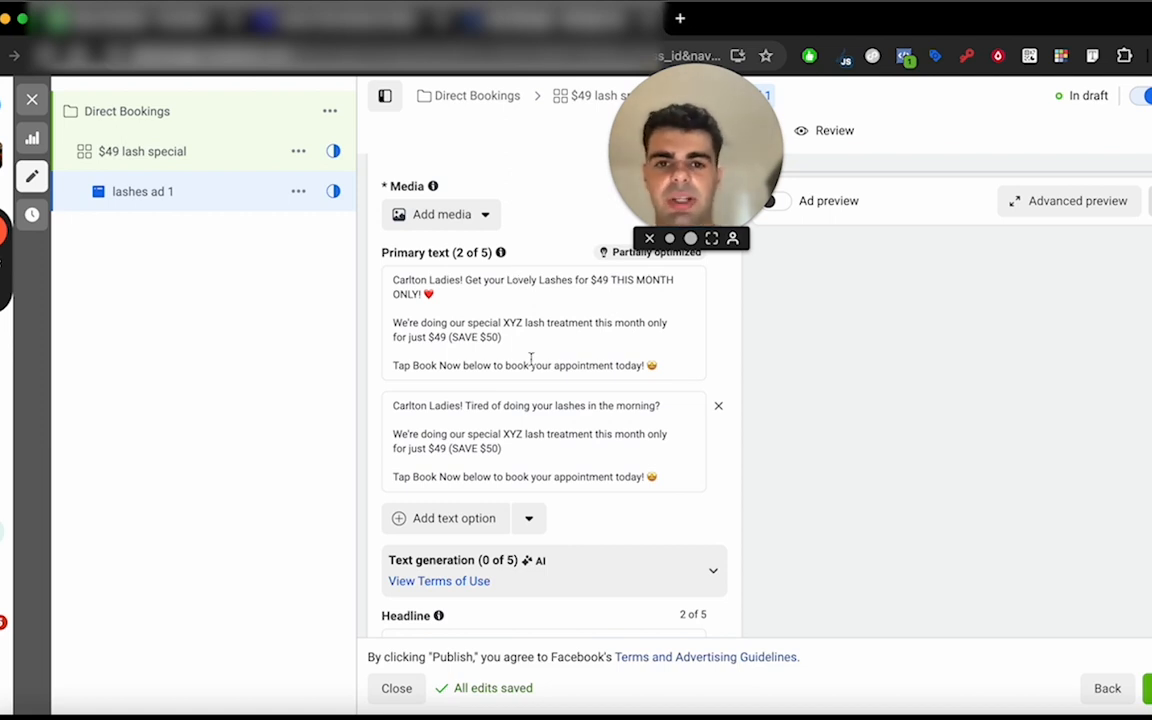
{"action": "scroll", "coordinate": [530, 350], "scroll_direction": "up", "scroll_amount": 1}
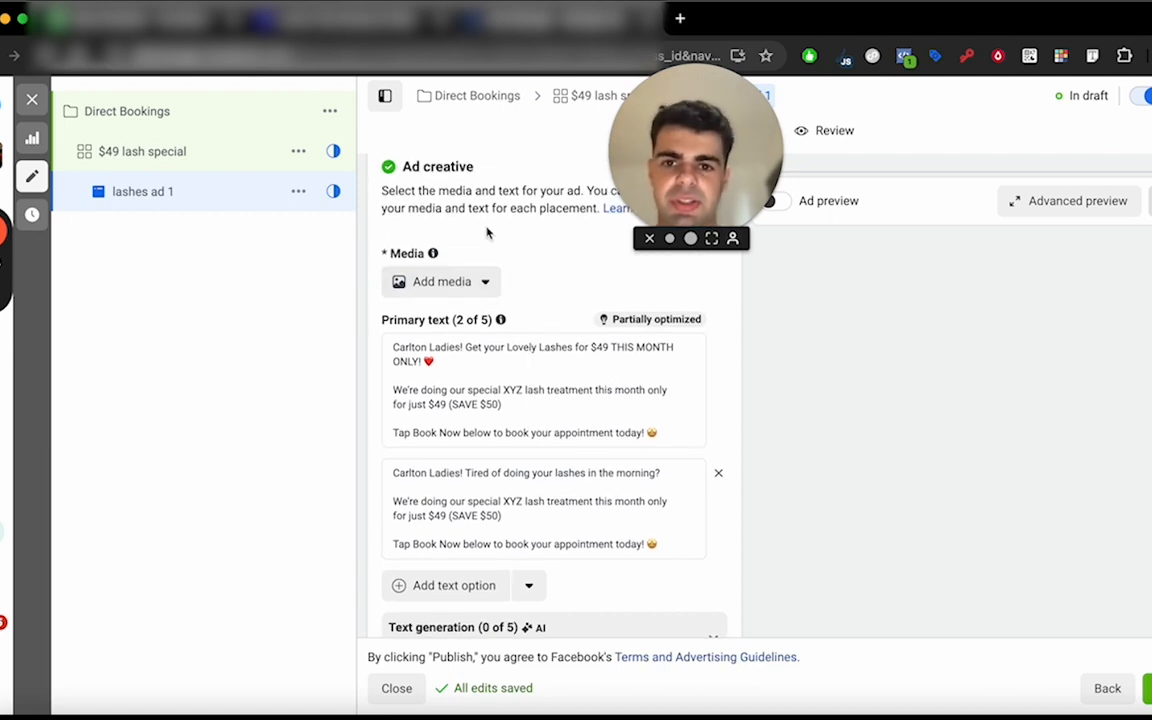
{"action": "scroll", "coordinate": [542, 316], "scroll_direction": "down", "scroll_amount": 4}
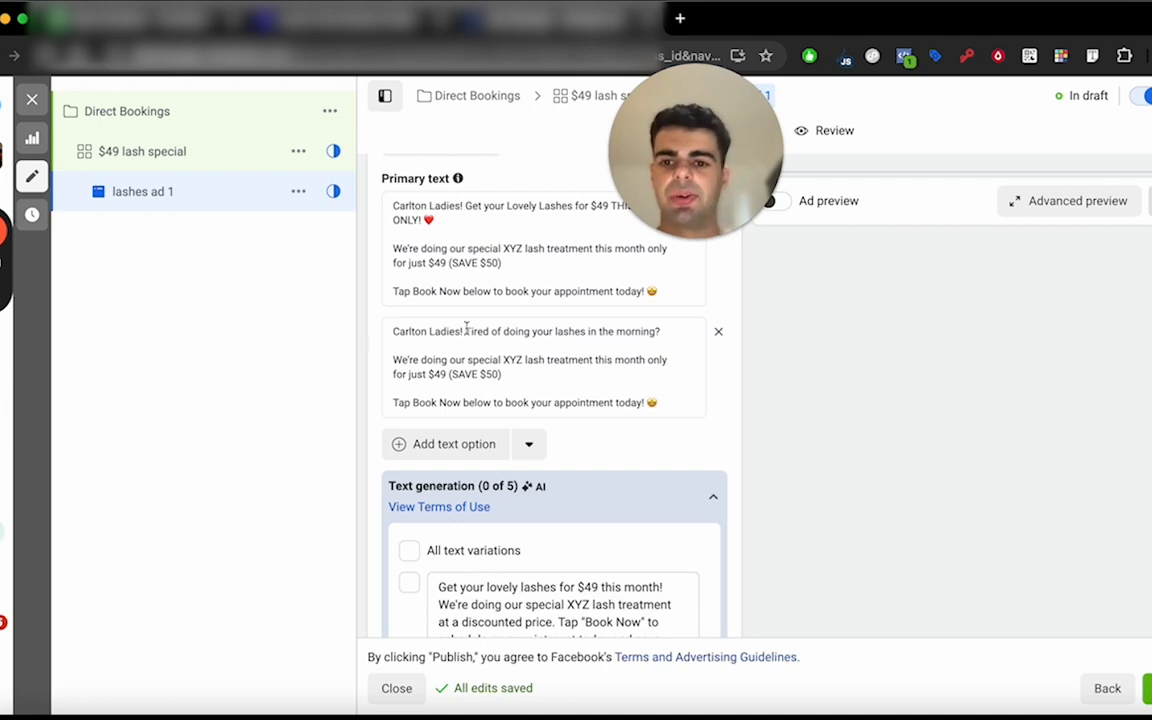
{"action": "left_click", "coordinate": [612, 494]}
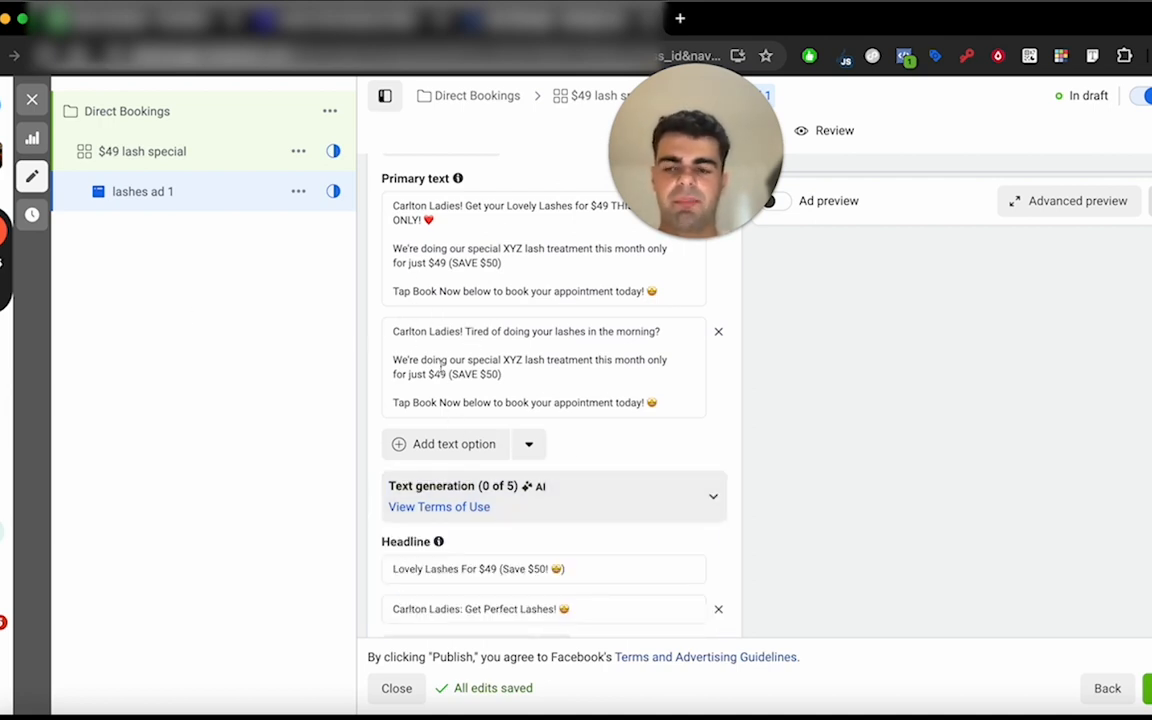